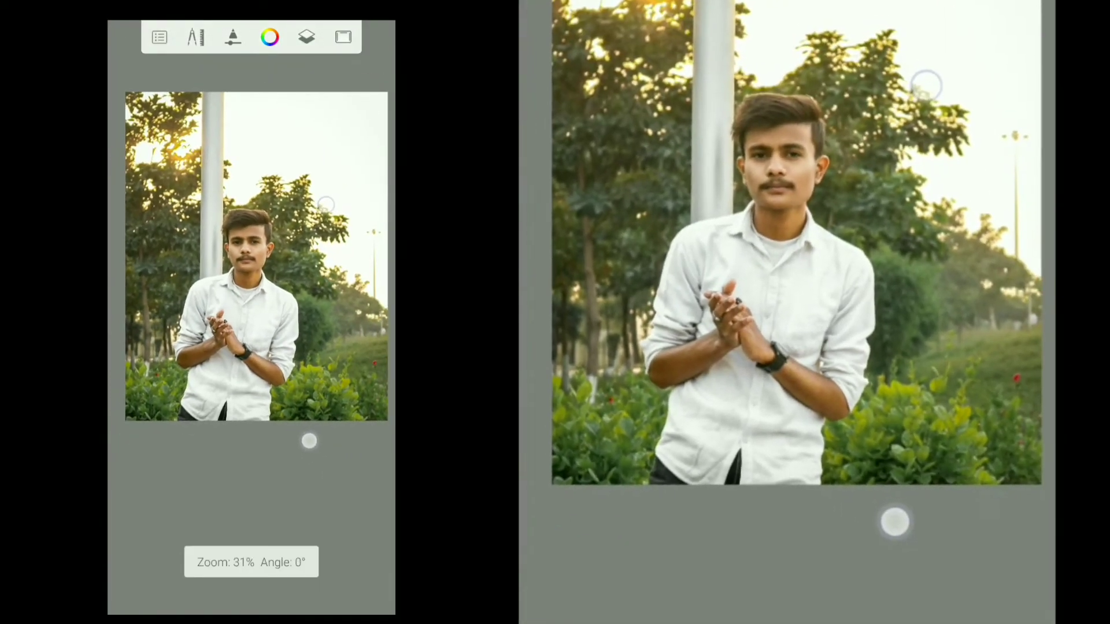
- Hide and reshow a Soft Light layer to compare its effect on the portrait
click(306, 37)
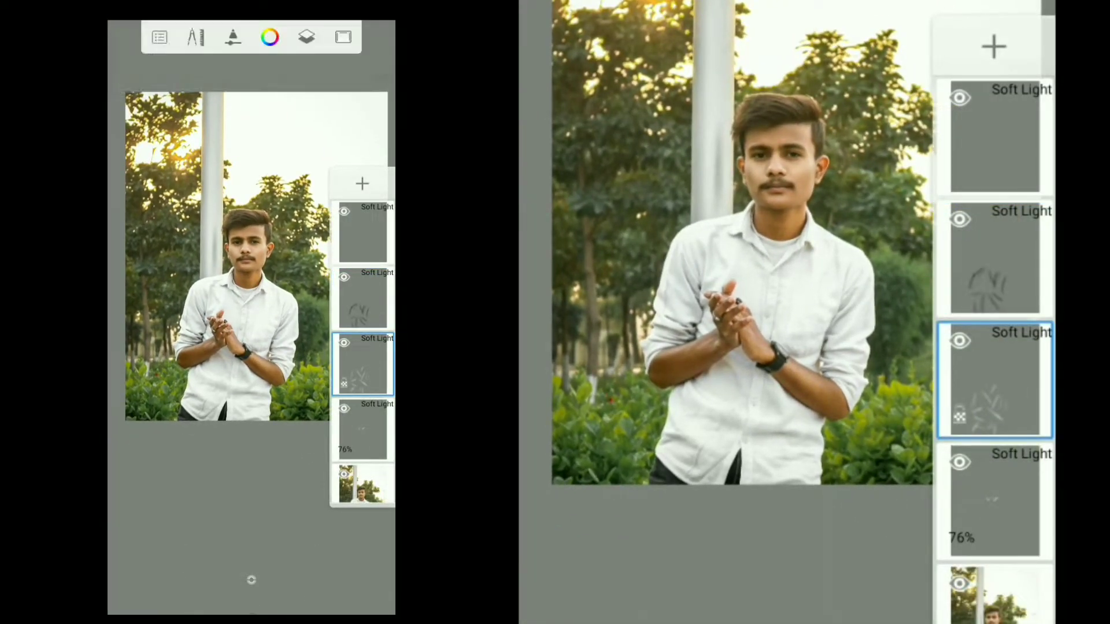
click(961, 344)
scroll(855, 263, up, 2)
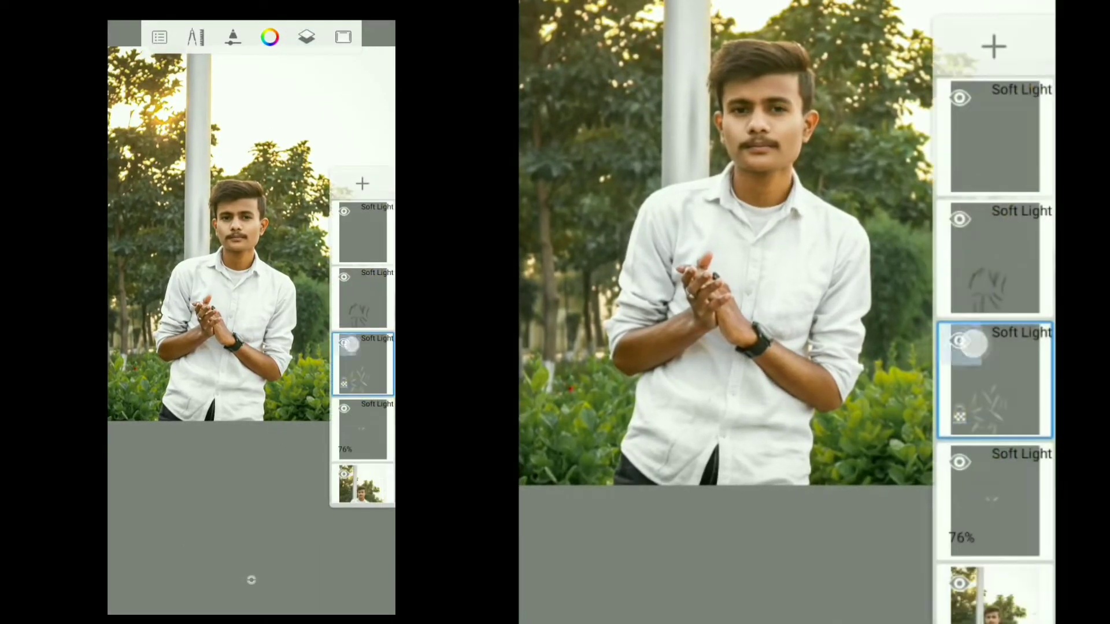
click(972, 343)
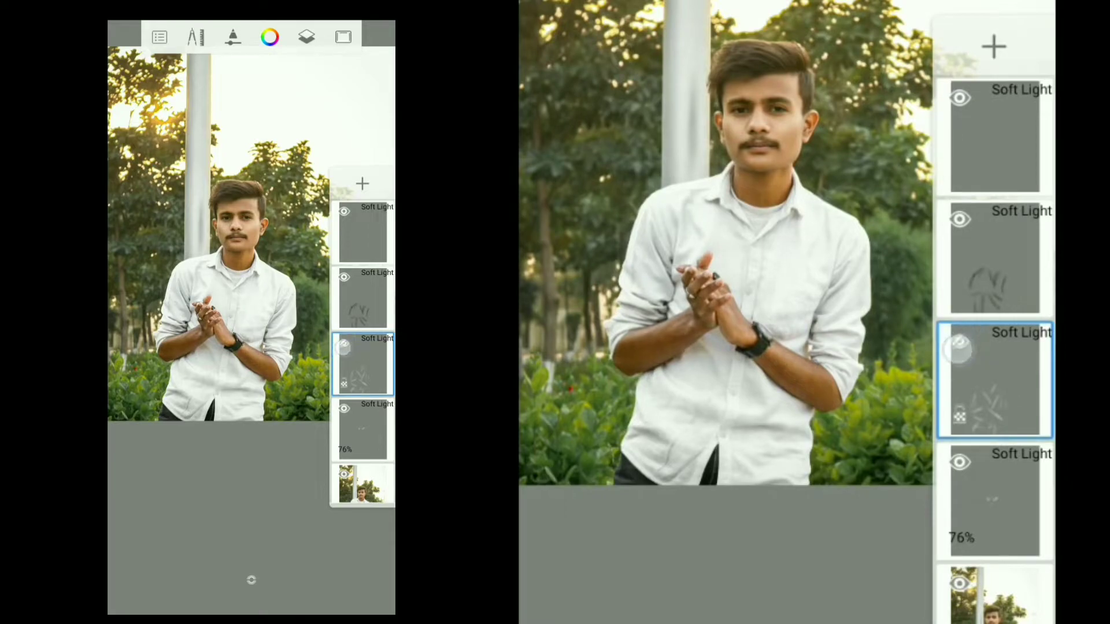
- Make the top Soft Light layer the active layer
click(1006, 263)
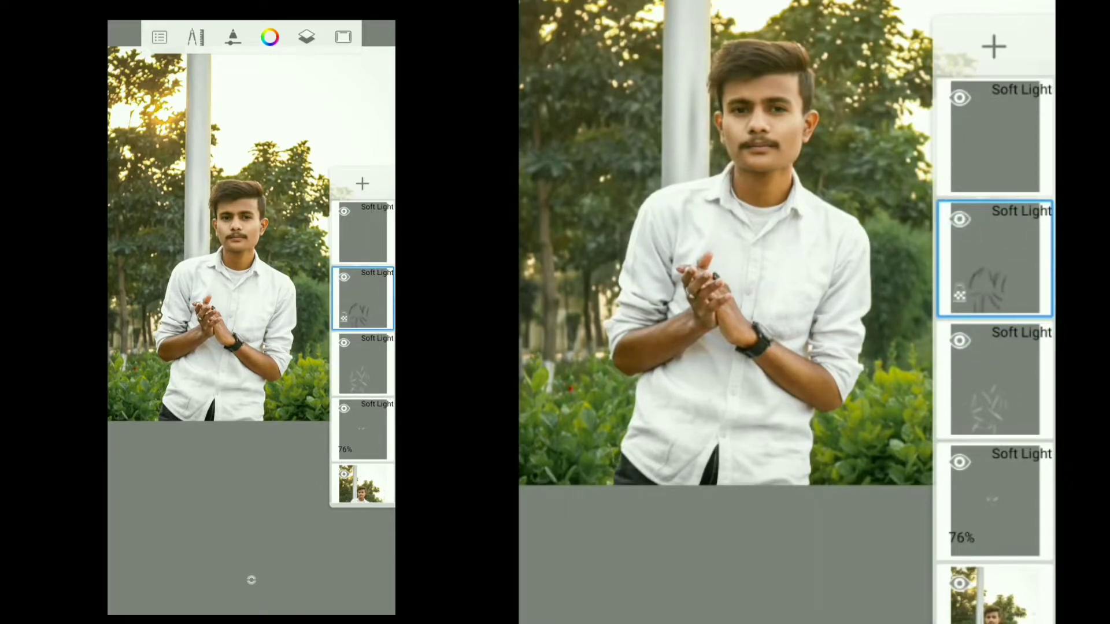
scroll(729, 261, down, 2)
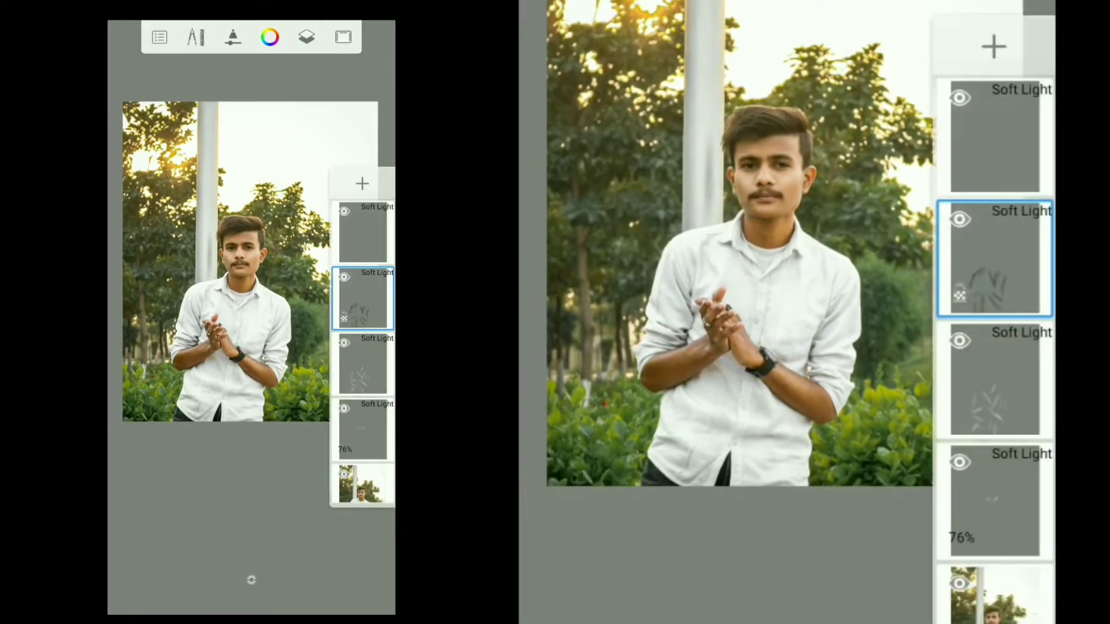
click(1024, 153)
click(270, 37)
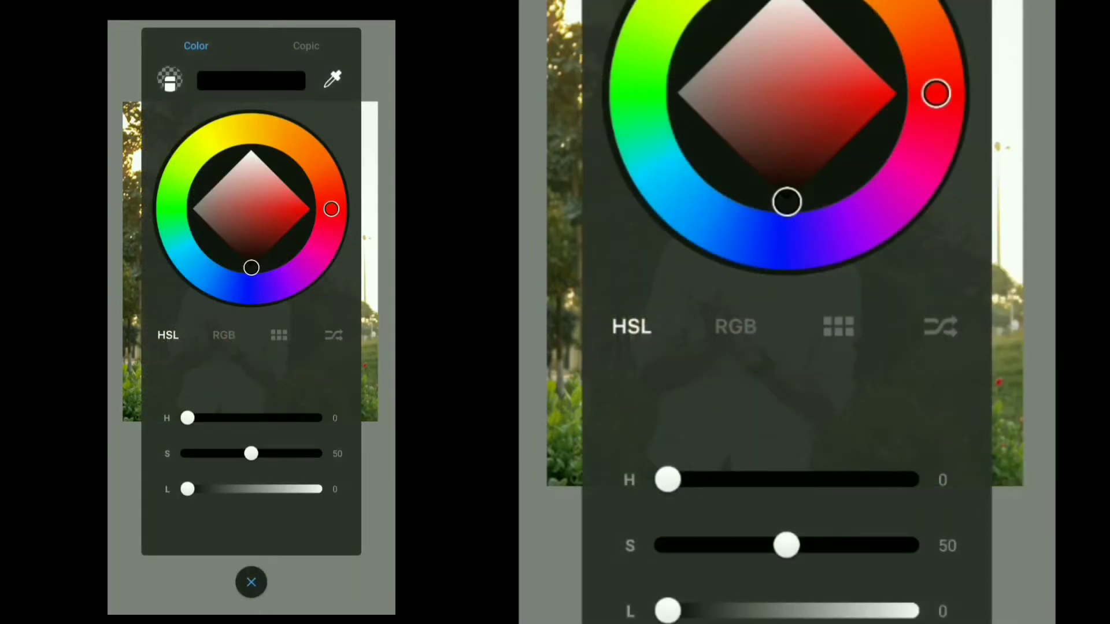
- Move the view to bring the lower-left bushes of the photo into view
click(251, 582)
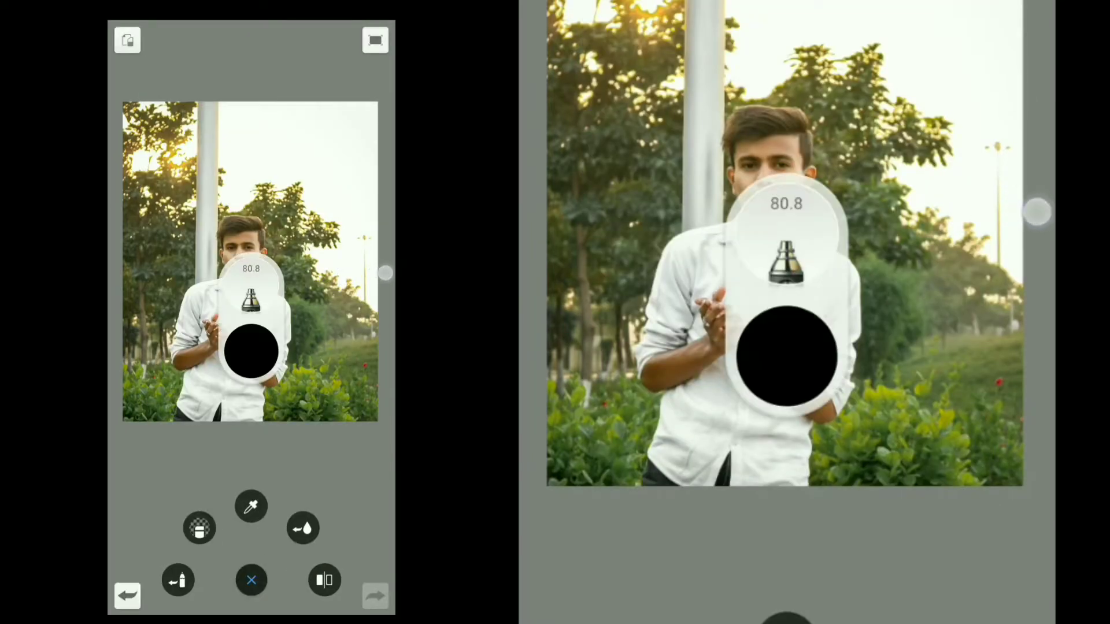
scroll(283, 308, up, 5)
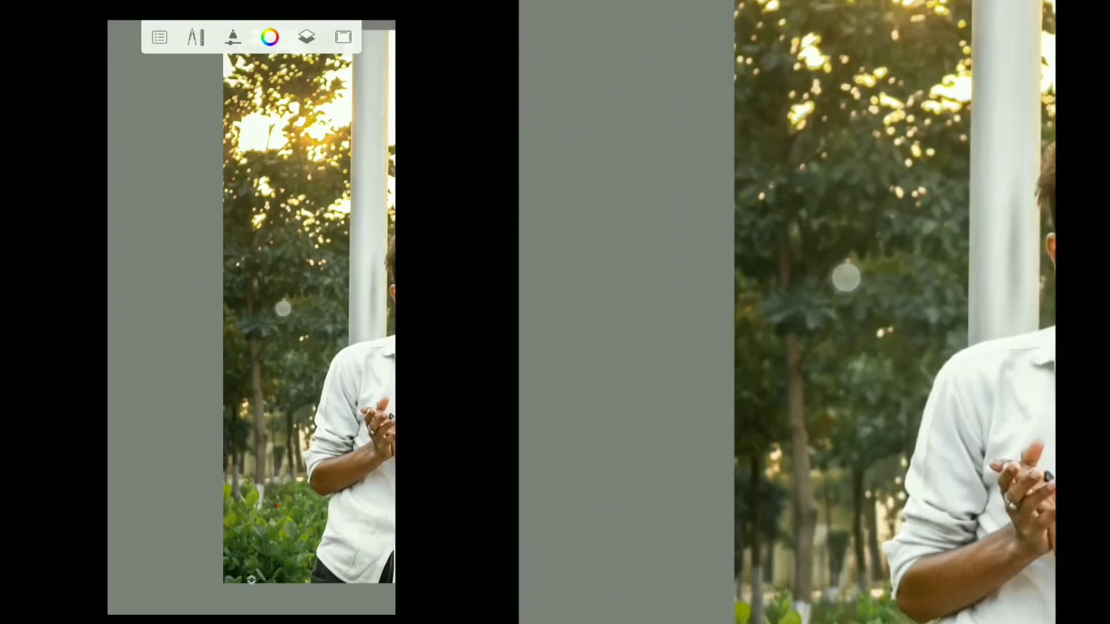
scroll(283, 308, down, 5)
drag(289, 397, 253, 457)
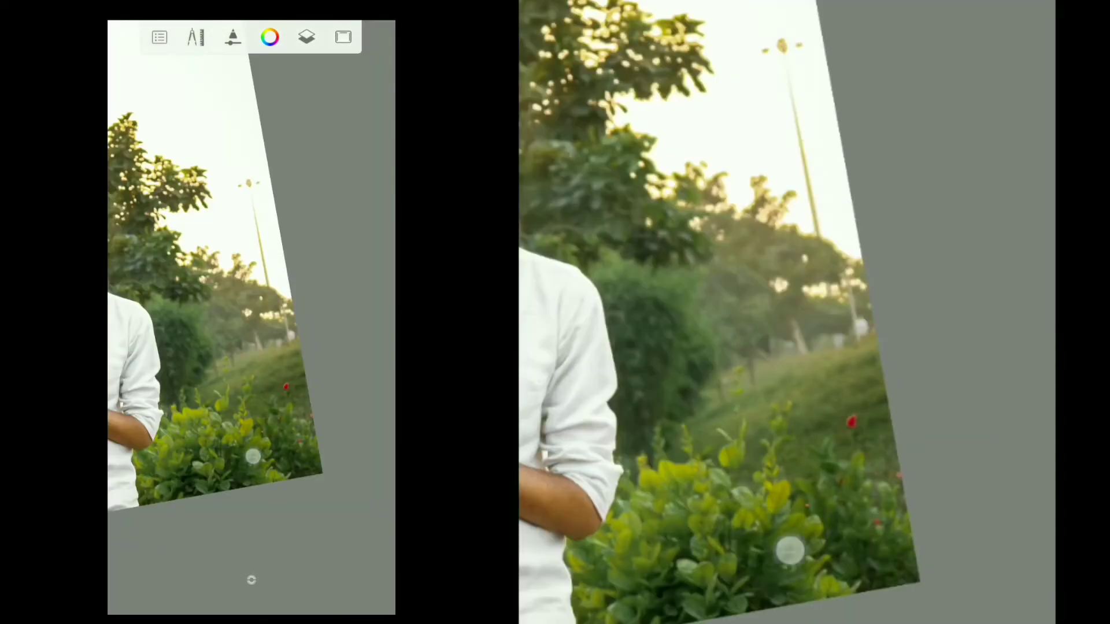
scroll(253, 457, down, 3)
- Keep pale pink (H0 S100 L92) as the colour and rotate the view back upright
click(270, 37)
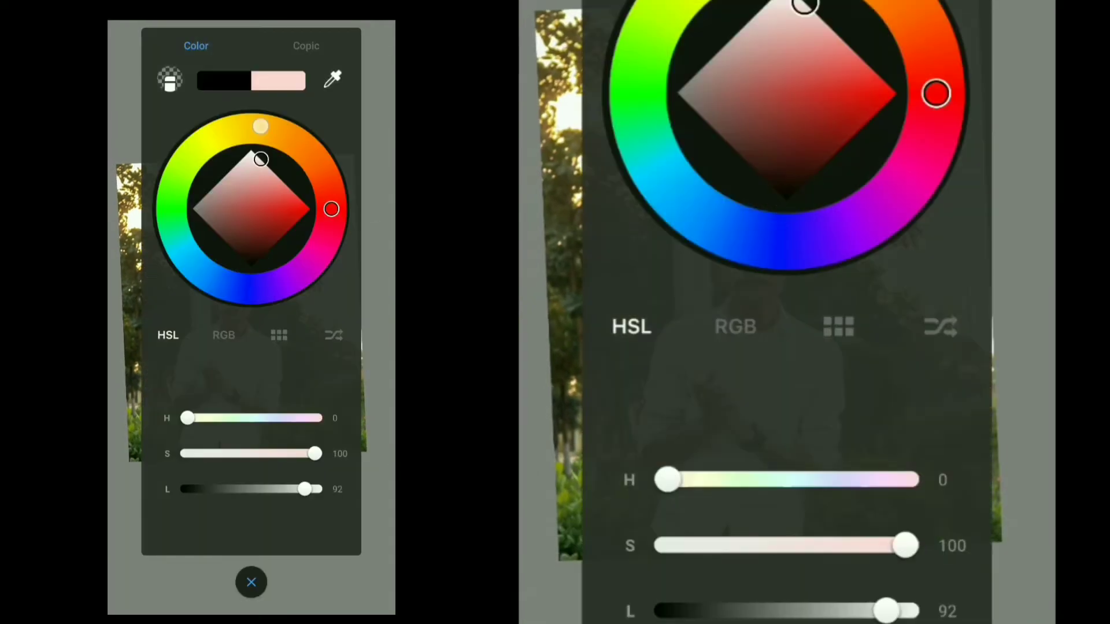
click(251, 582)
scroll(377, 410, up, 3)
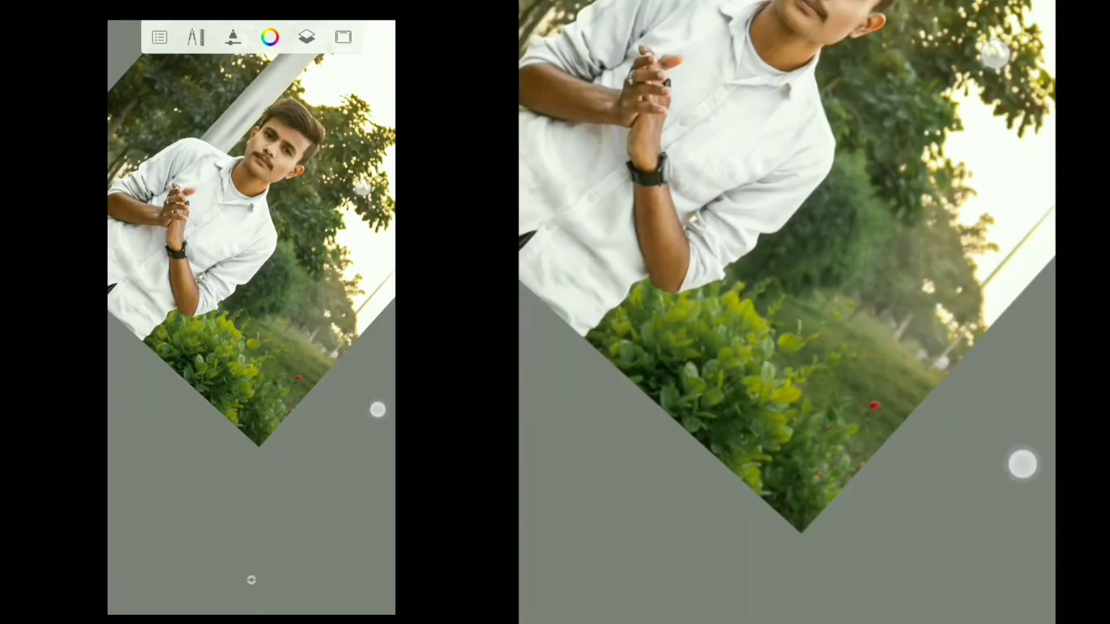
drag(378, 410, 370, 358)
drag(252, 579, 248, 577)
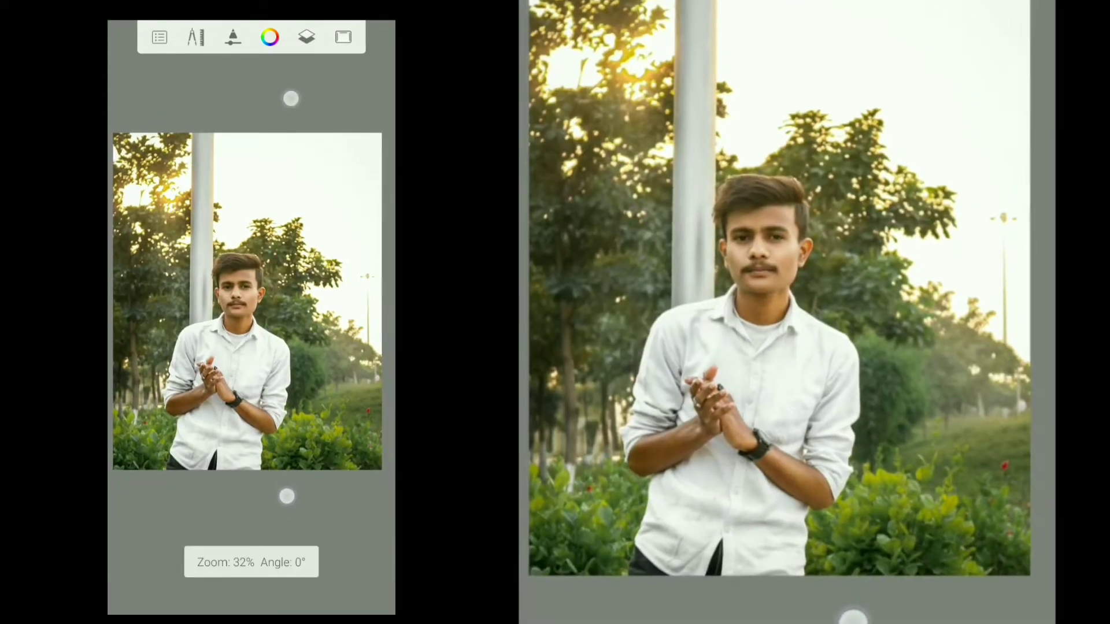
scroll(283, 289, down, 3)
drag(282, 480, 275, 463)
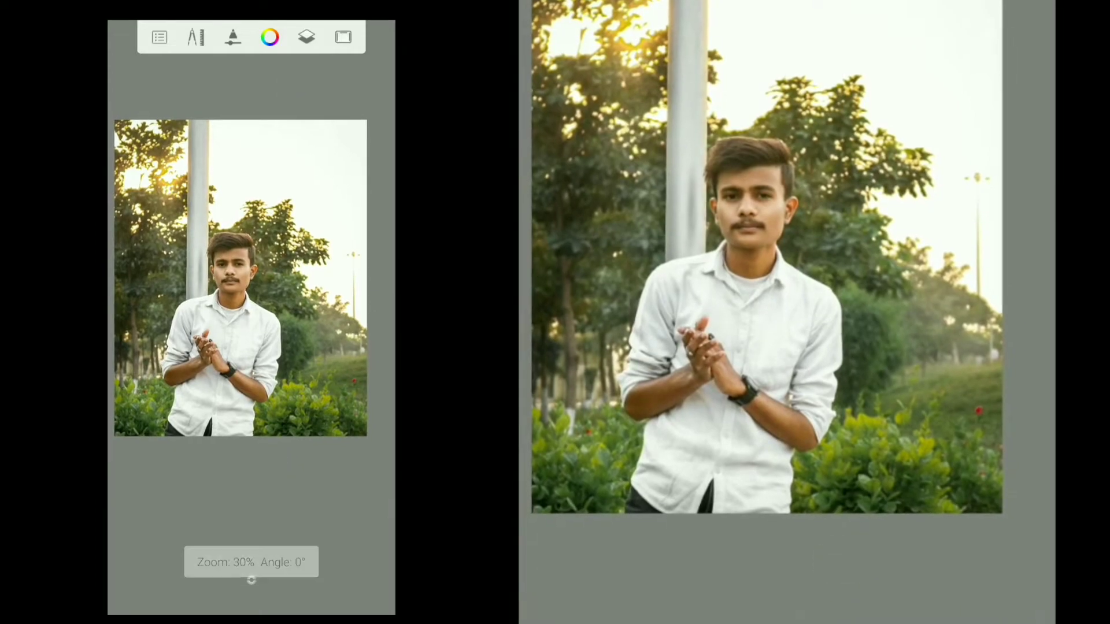
- Toggle the layers list and zoom out to see the whole portrait
click(252, 580)
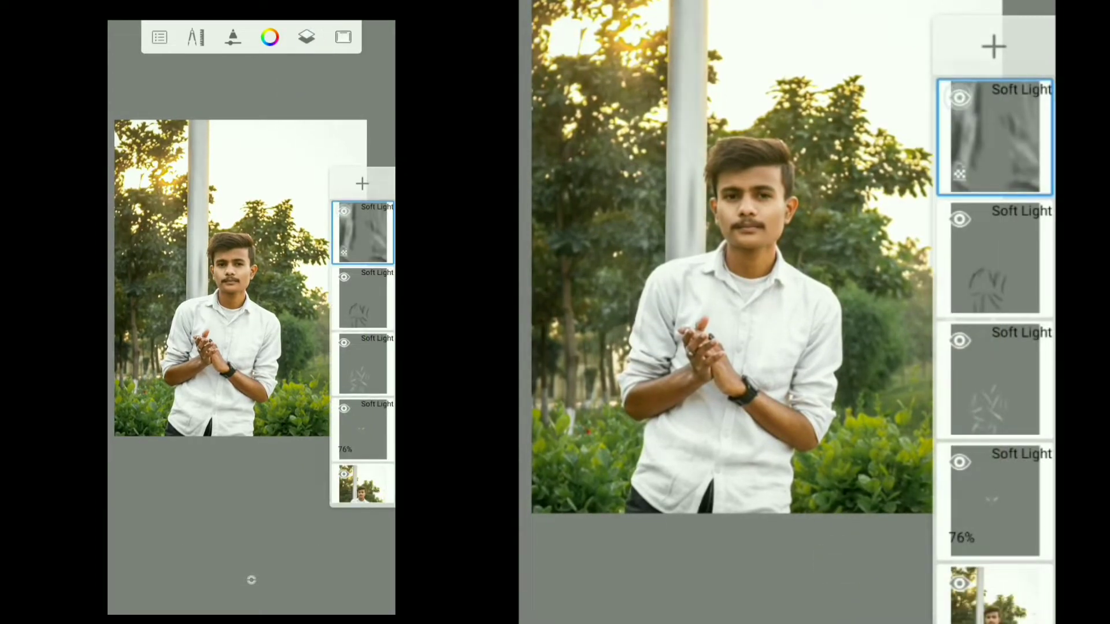
scroll(278, 260, down, 2)
click(252, 580)
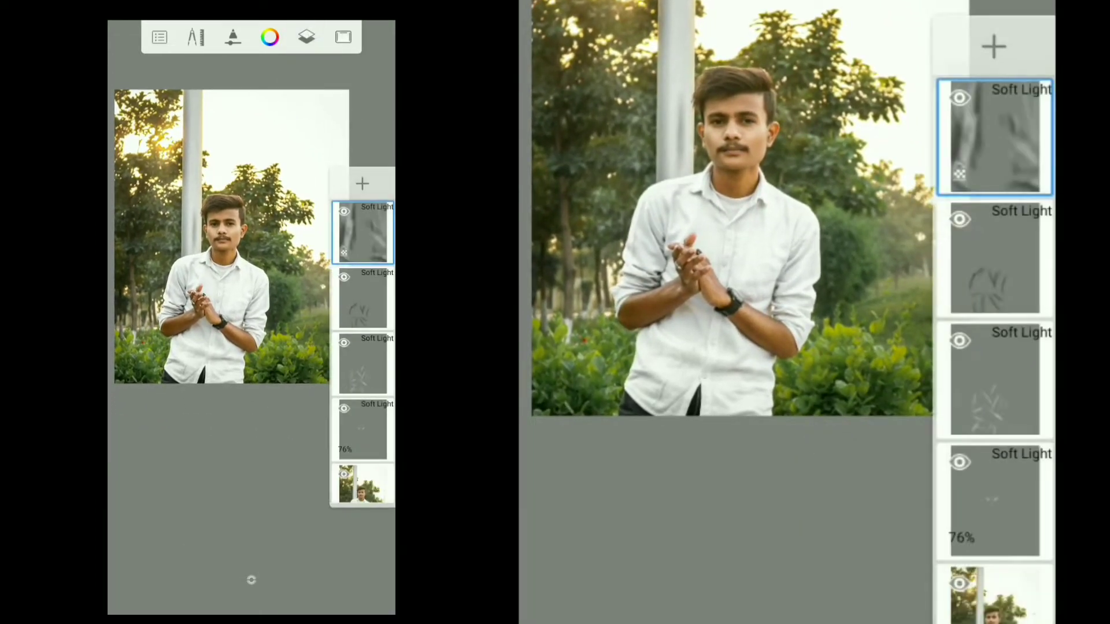
click(280, 456)
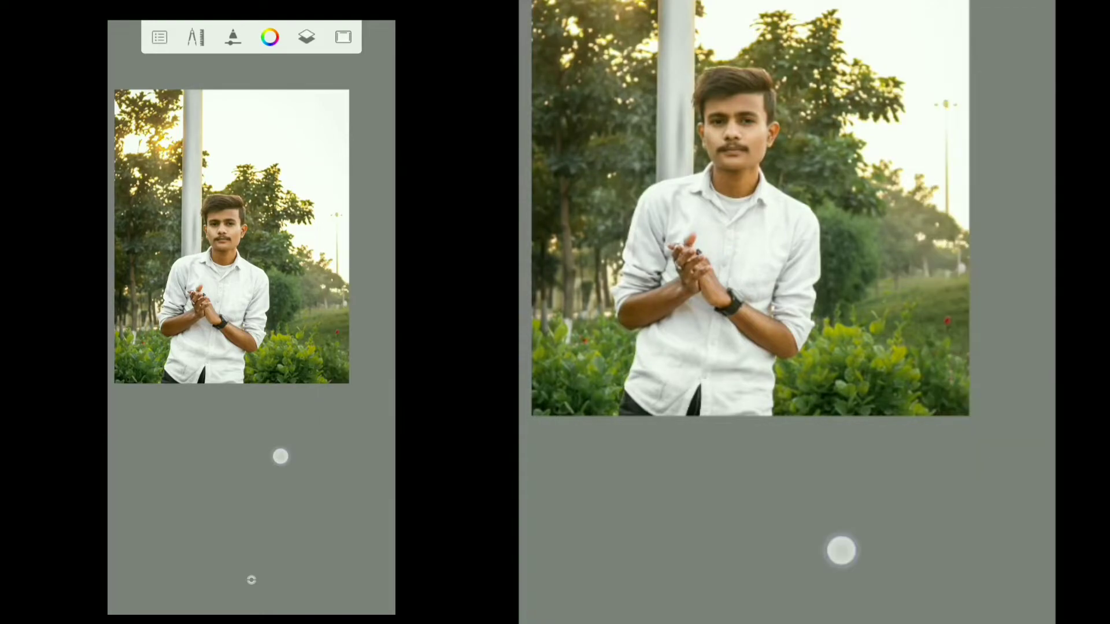
scroll(305, 277, up, 2)
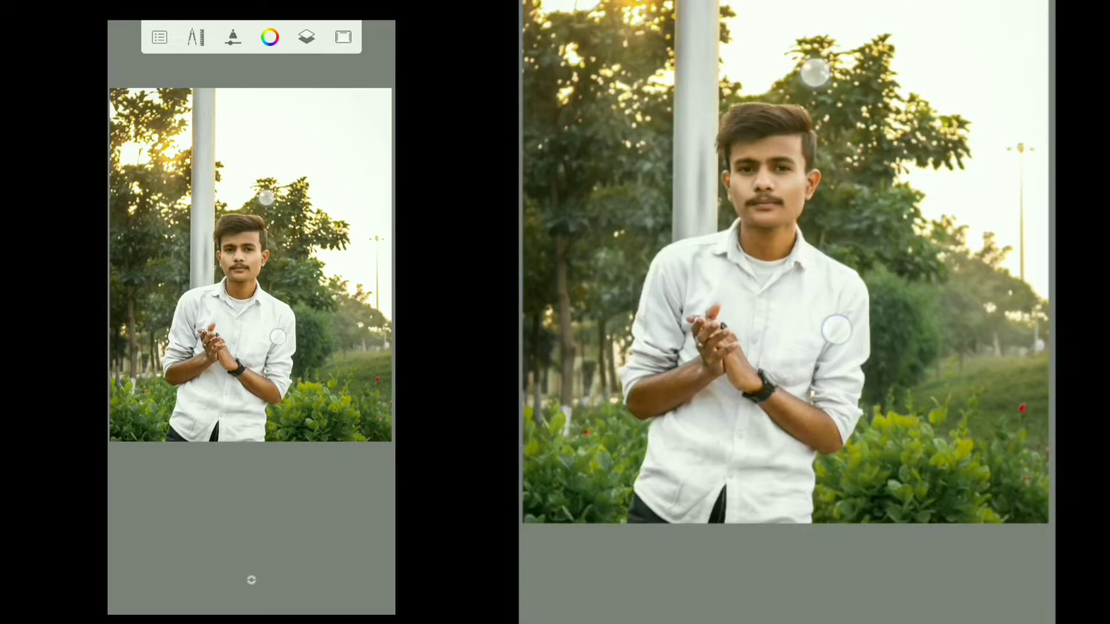
scroll(272, 267, up, 1)
scroll(271, 268, up, 2)
scroll(272, 268, up, 2)
scroll(271, 268, up, 2)
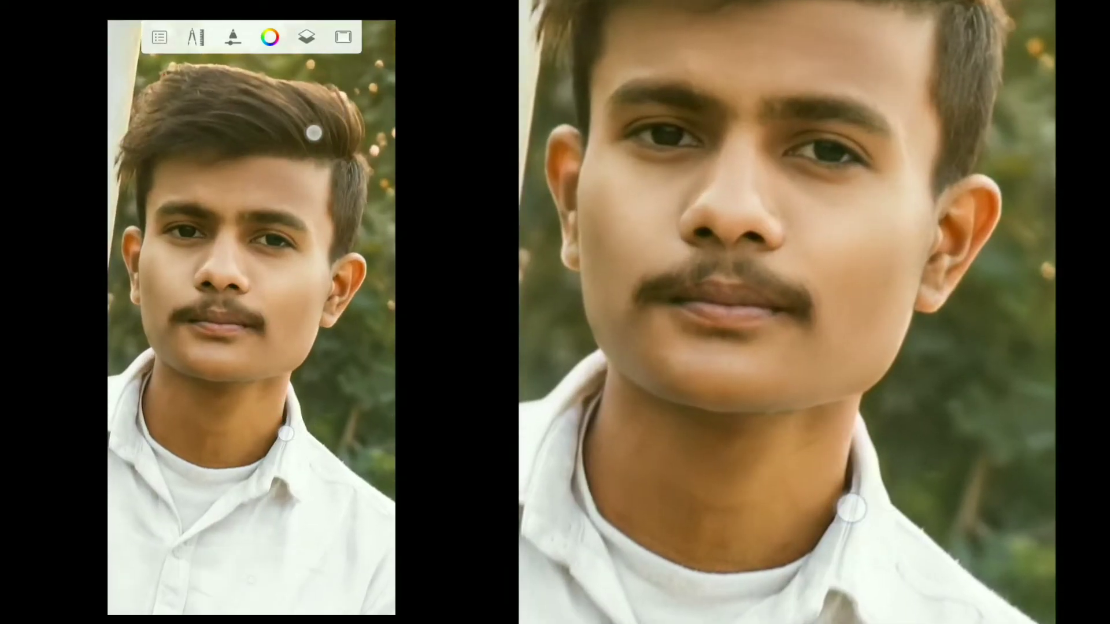
scroll(299, 283, up, 2)
scroll(299, 283, up, 2)
- Add a new top layer, set a mid-grey colour (L about 51), and choose the Fill tool
click(252, 580)
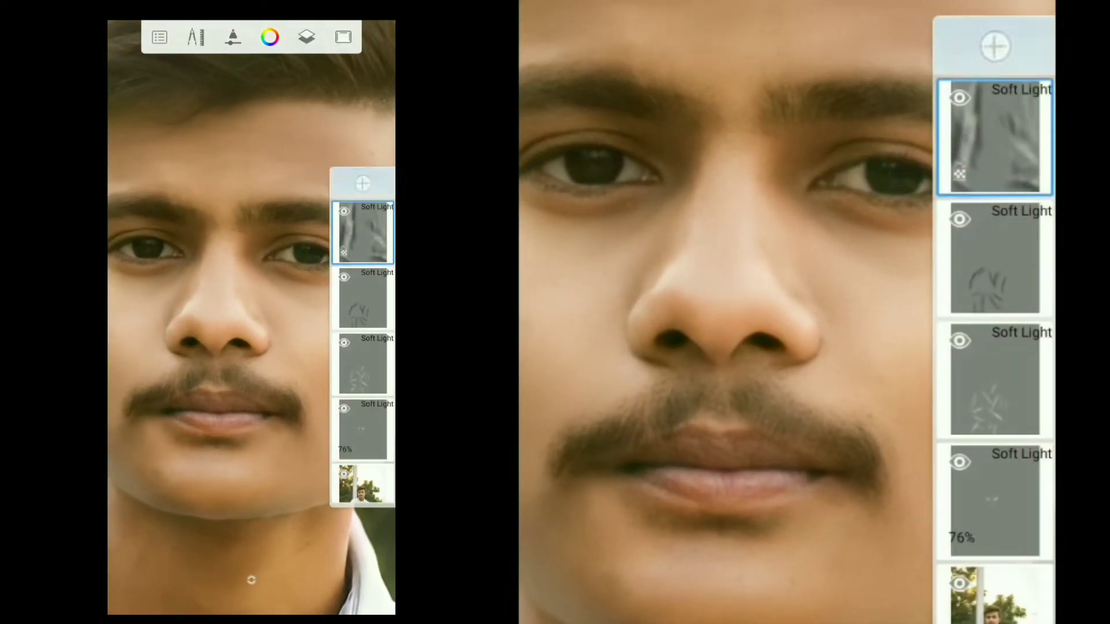
click(363, 184)
click(269, 37)
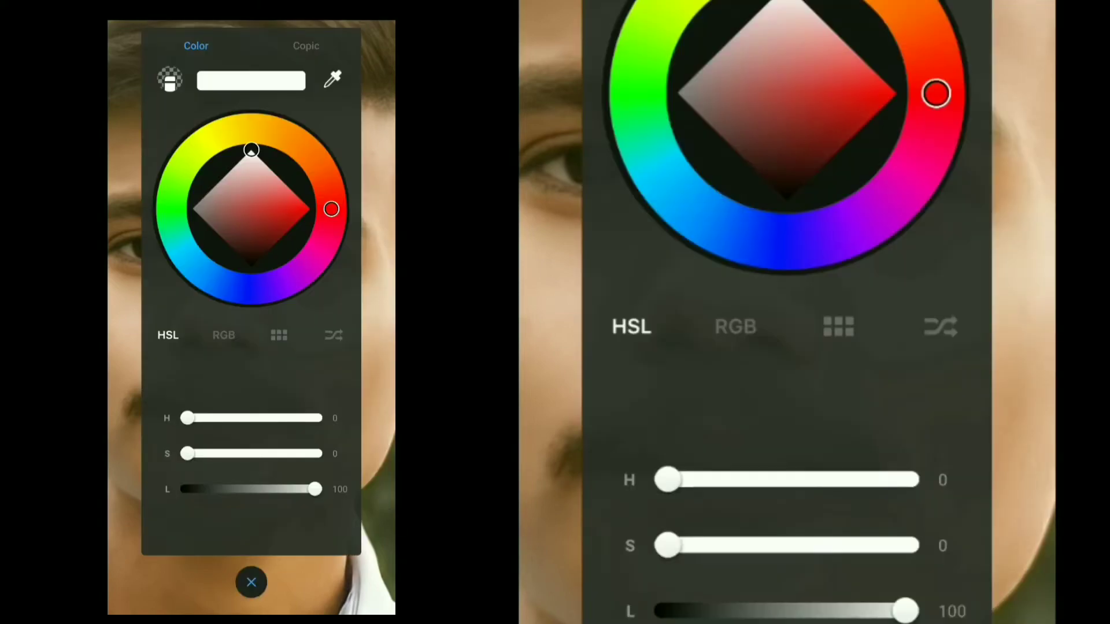
drag(315, 489, 250, 489)
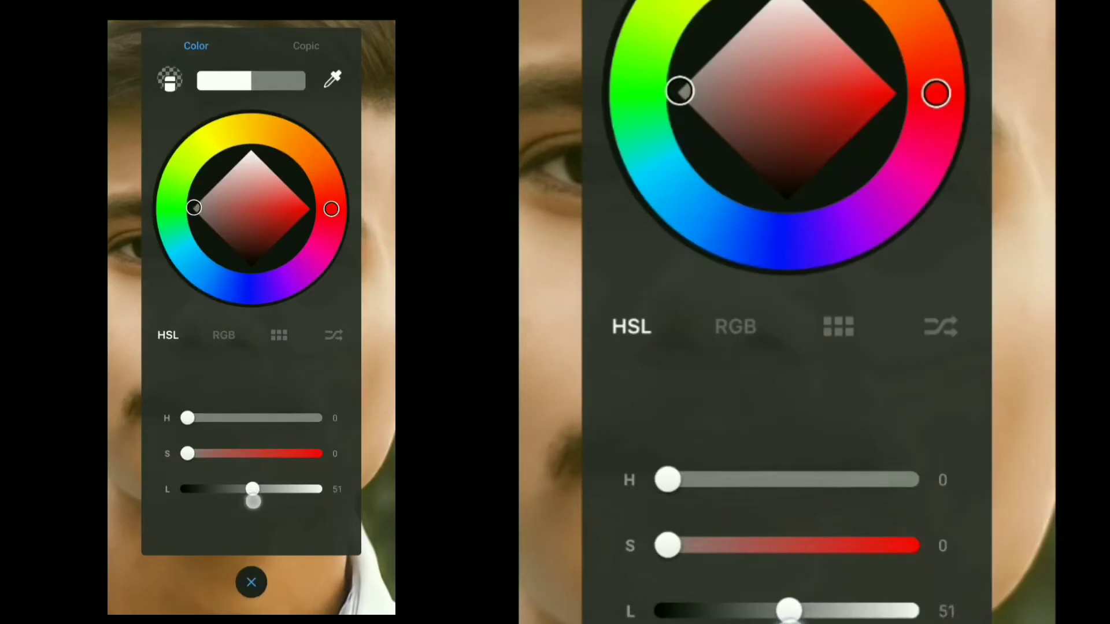
click(251, 582)
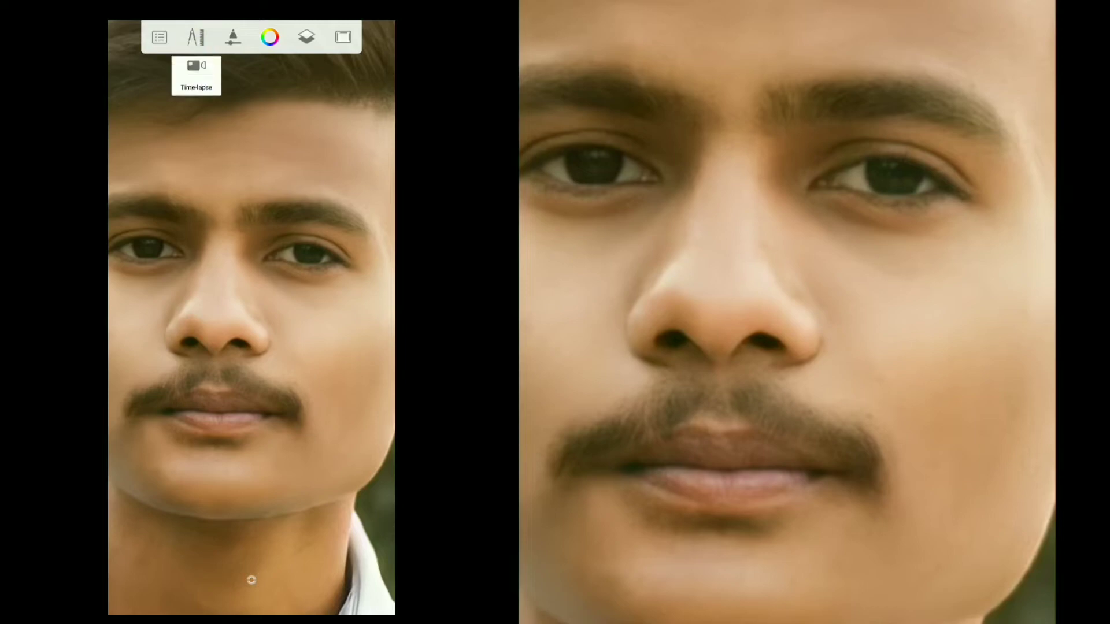
click(302, 74)
click(251, 580)
- Fill the new layer with grey and set its blend mode to Soft Light
click(332, 72)
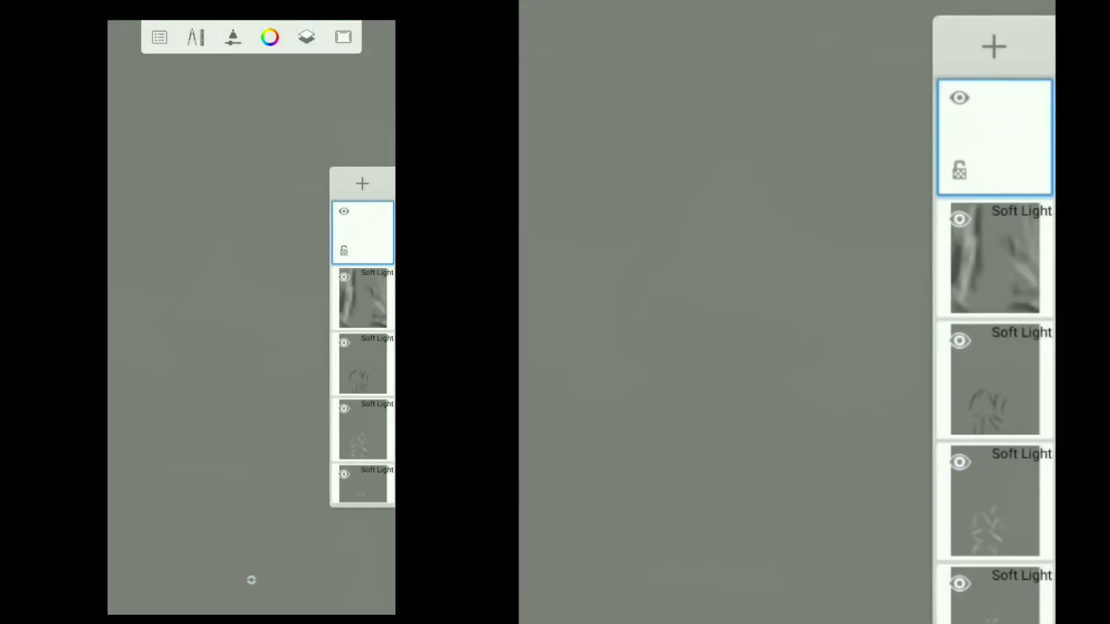
click(363, 232)
click(310, 297)
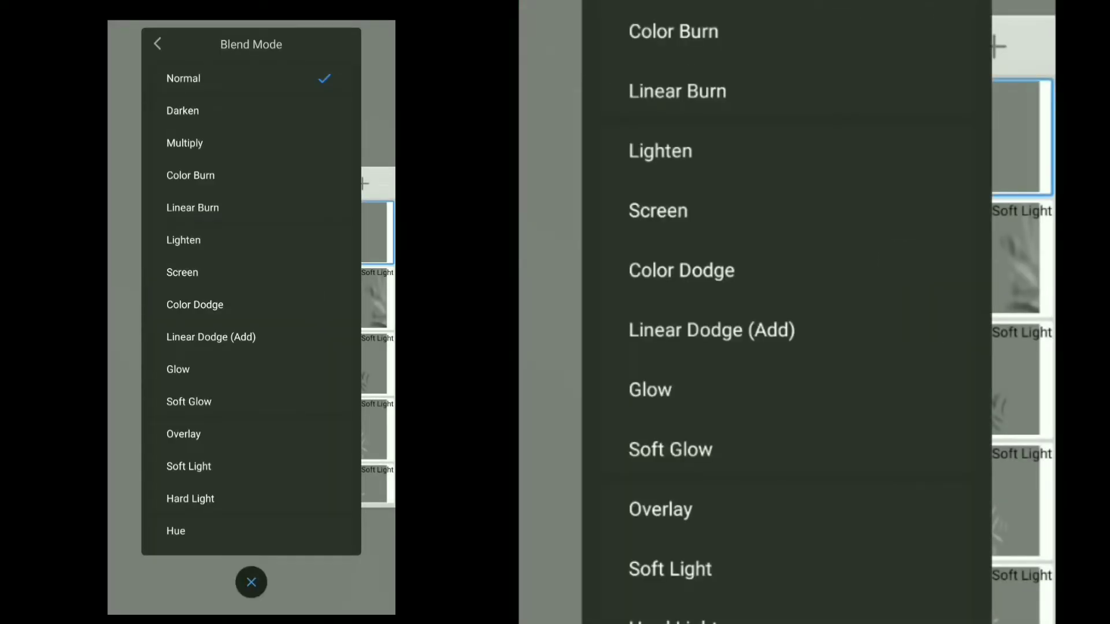
click(188, 466)
click(251, 582)
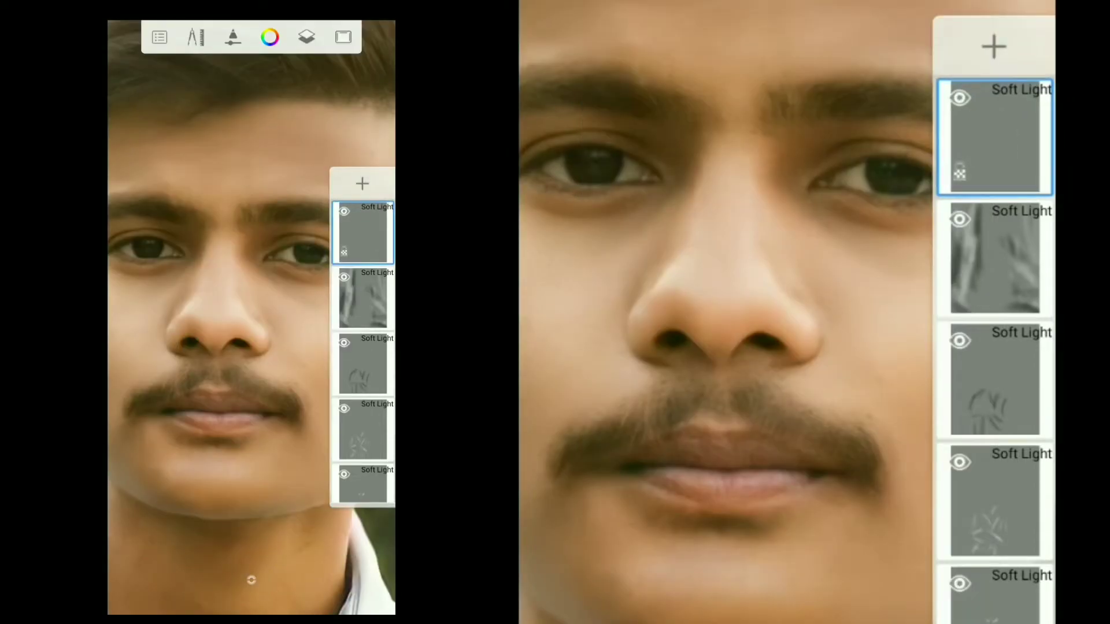
- Pick pale pink (H0 S100 L90) and set the brush size to 10
click(268, 35)
drag(192, 208, 284, 69)
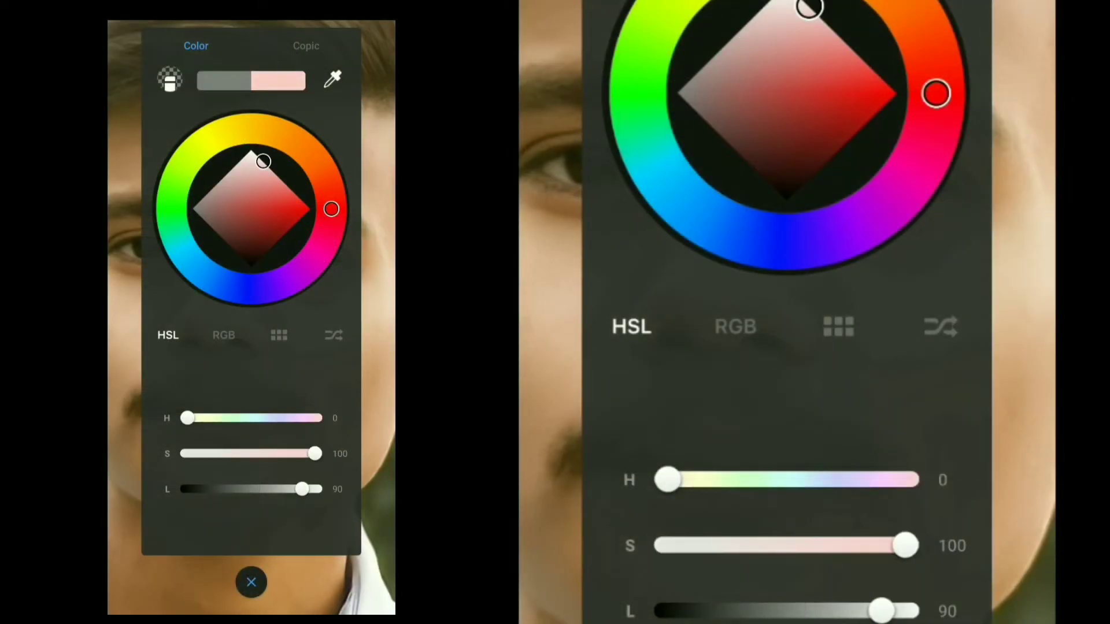
drag(263, 161, 249, 153)
click(251, 582)
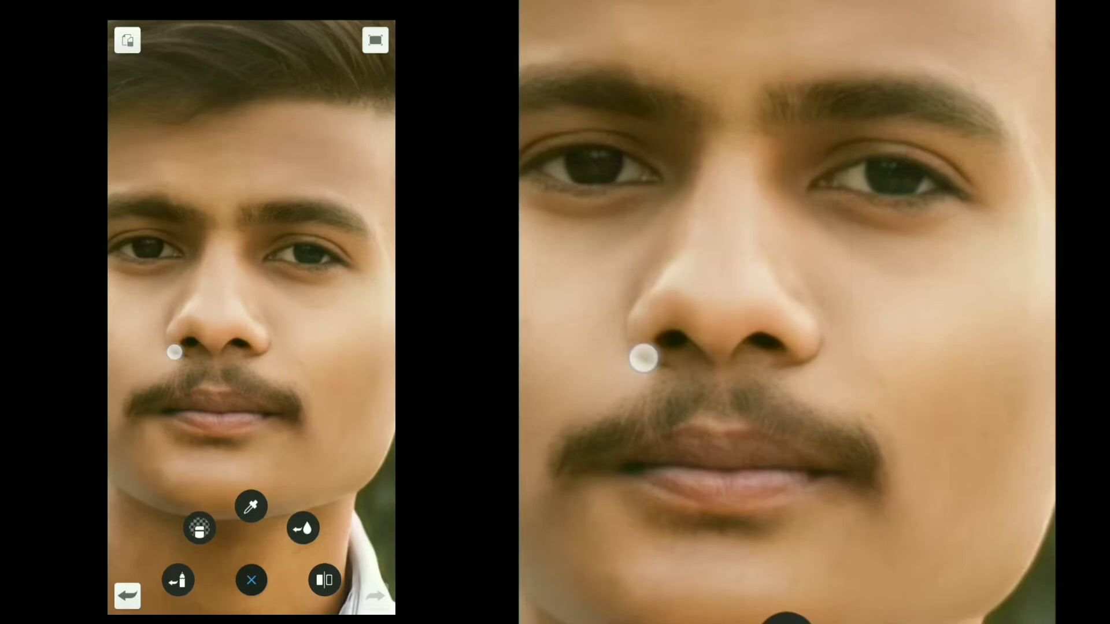
drag(174, 352, 128, 421)
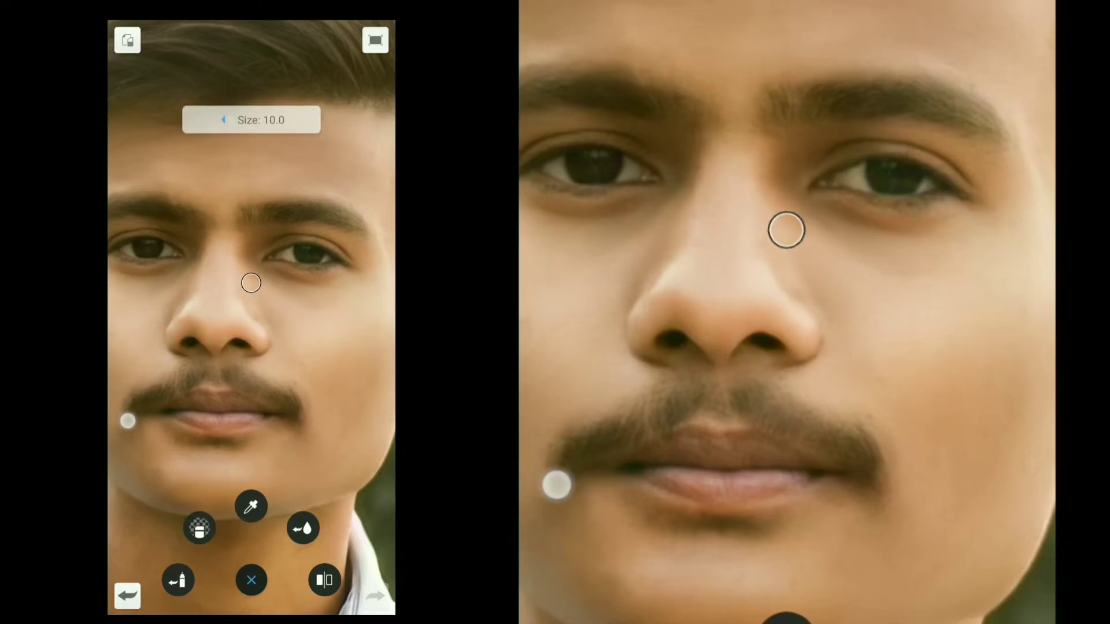
scroll(251, 289, up, 10)
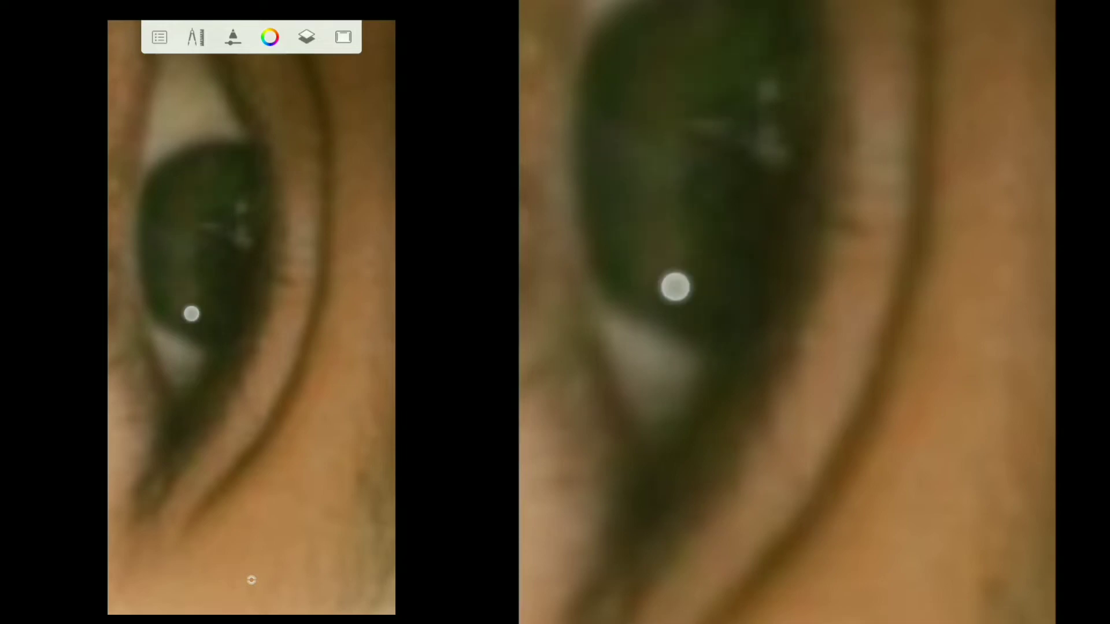
scroll(338, 326, down, 5)
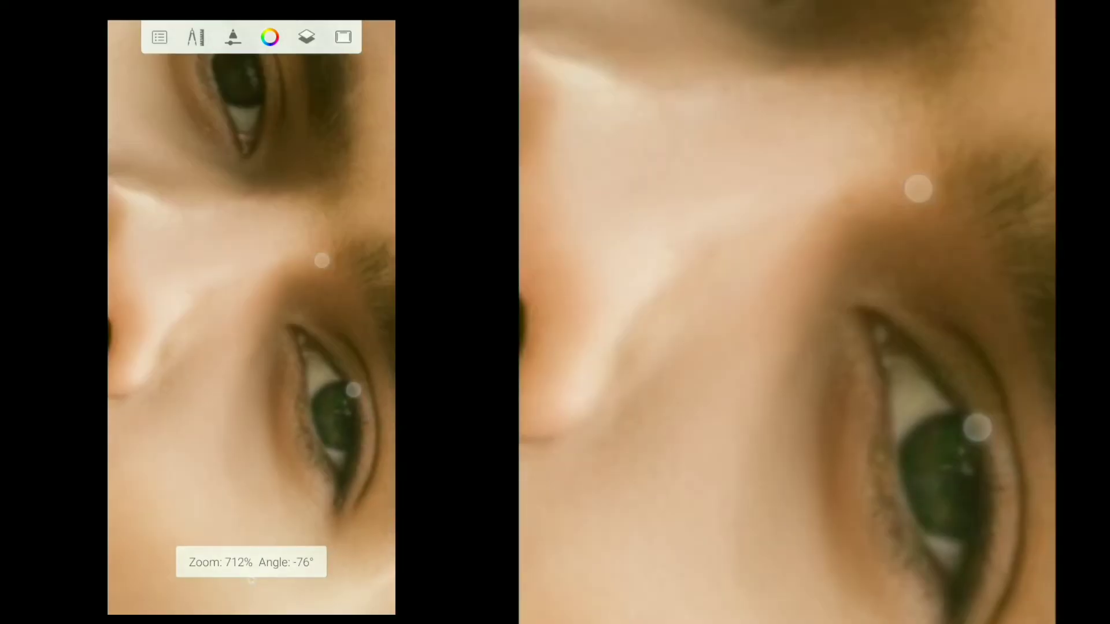
scroll(338, 326, up, 8)
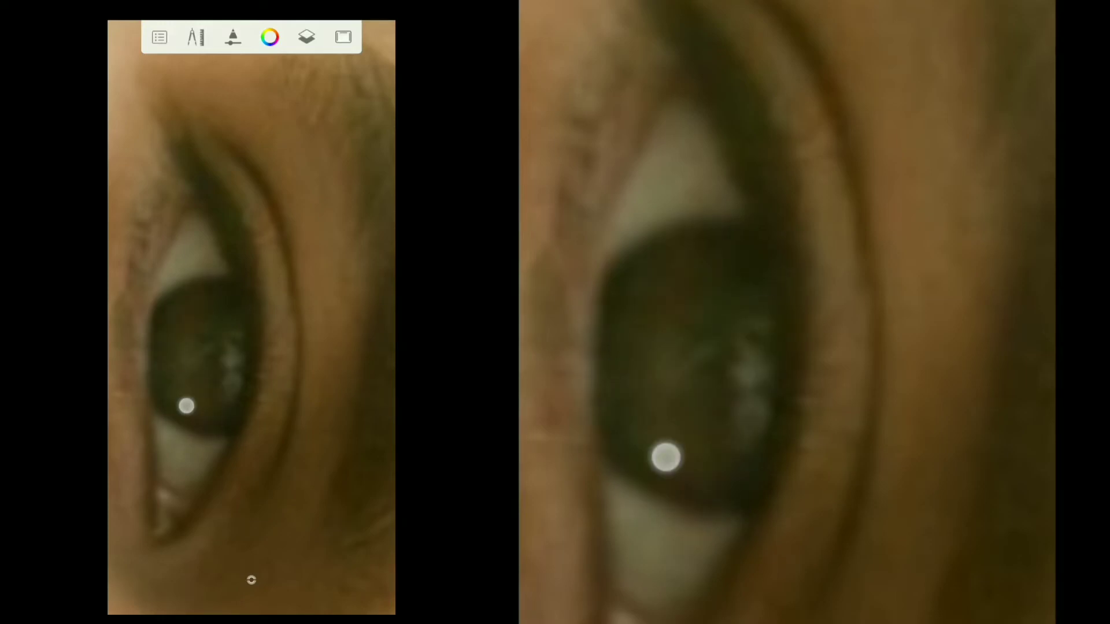
scroll(248, 347, down, 8)
scroll(286, 340, down, 4)
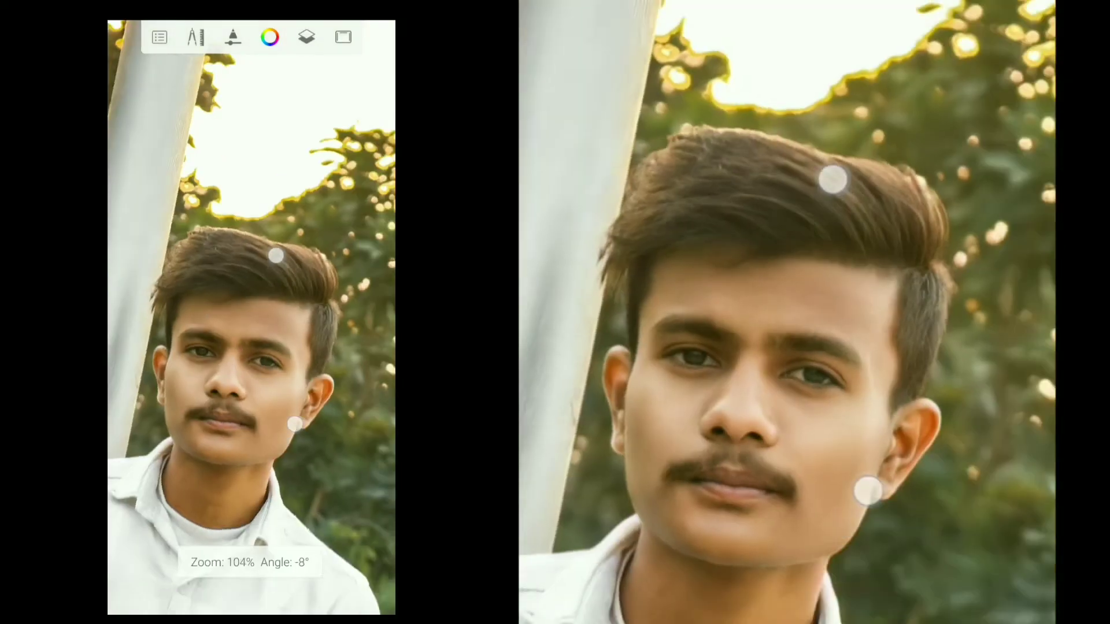
scroll(285, 340, down, 3)
scroll(292, 358, down, 4)
scroll(307, 323, down, 3)
scroll(320, 310, down, 3)
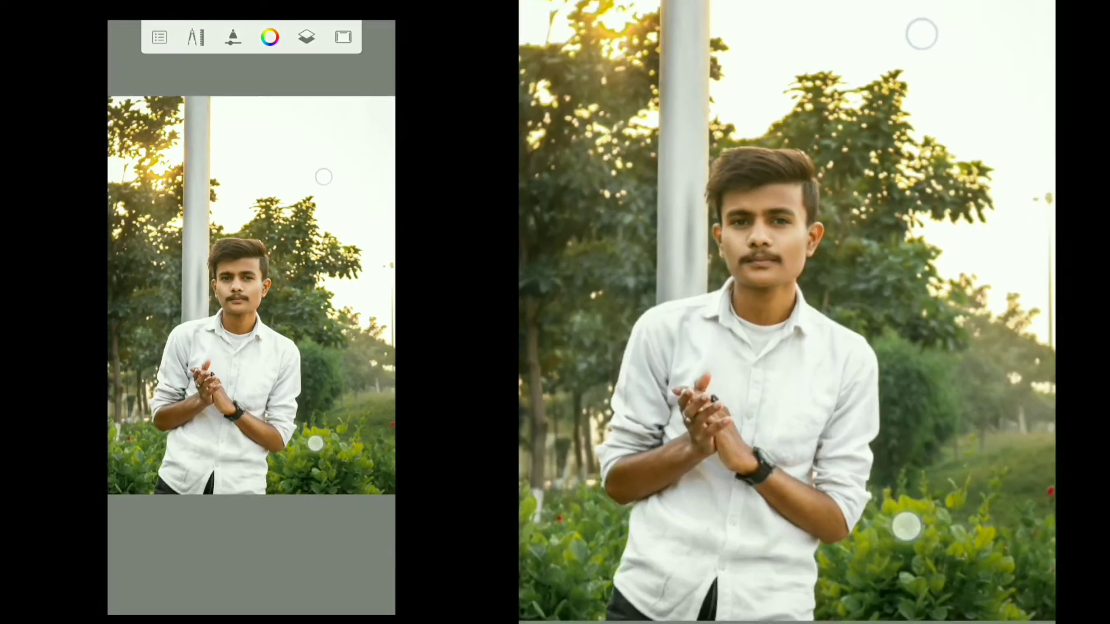
scroll(319, 309, down, 2)
scroll(317, 311, down, 3)
scroll(315, 311, down, 1)
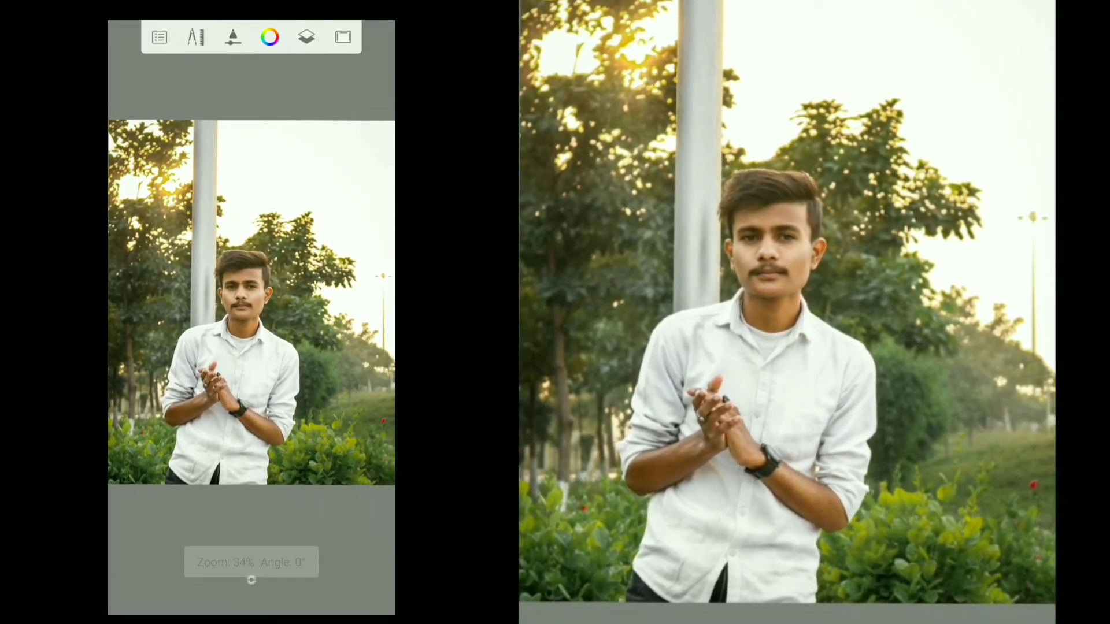
click(306, 37)
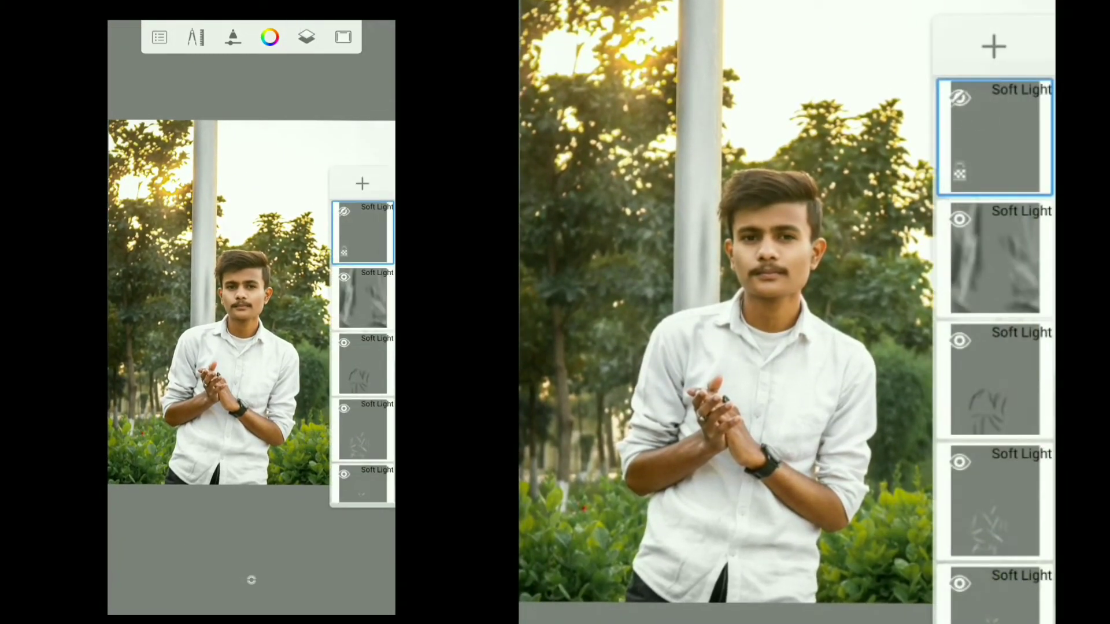
scroll(312, 288, up, 3)
scroll(318, 277, up, 5)
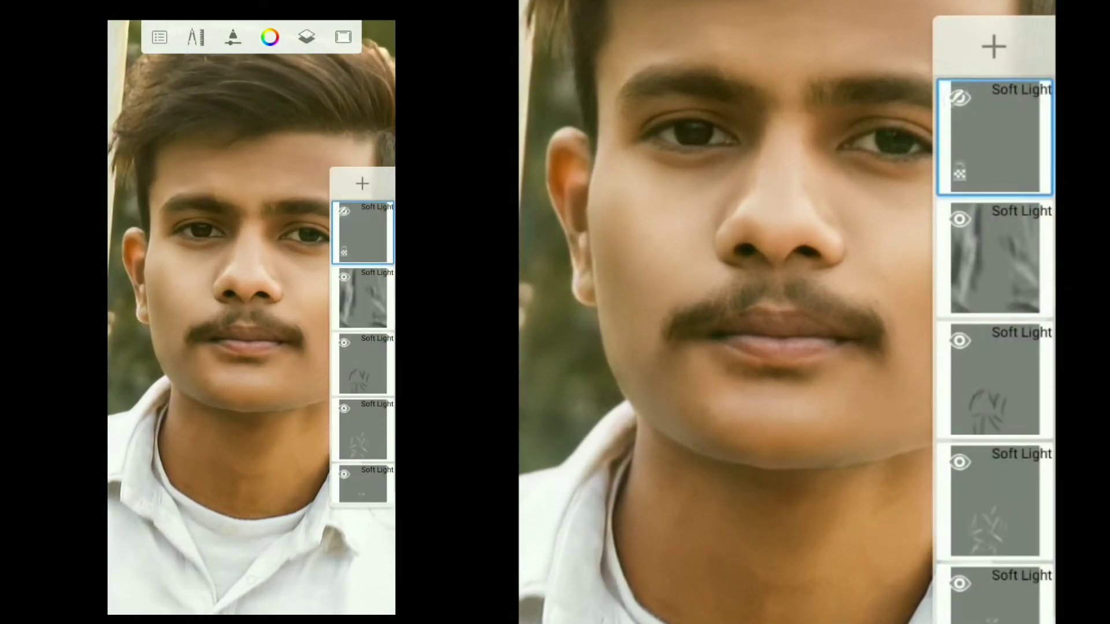
scroll(287, 266, up, 3)
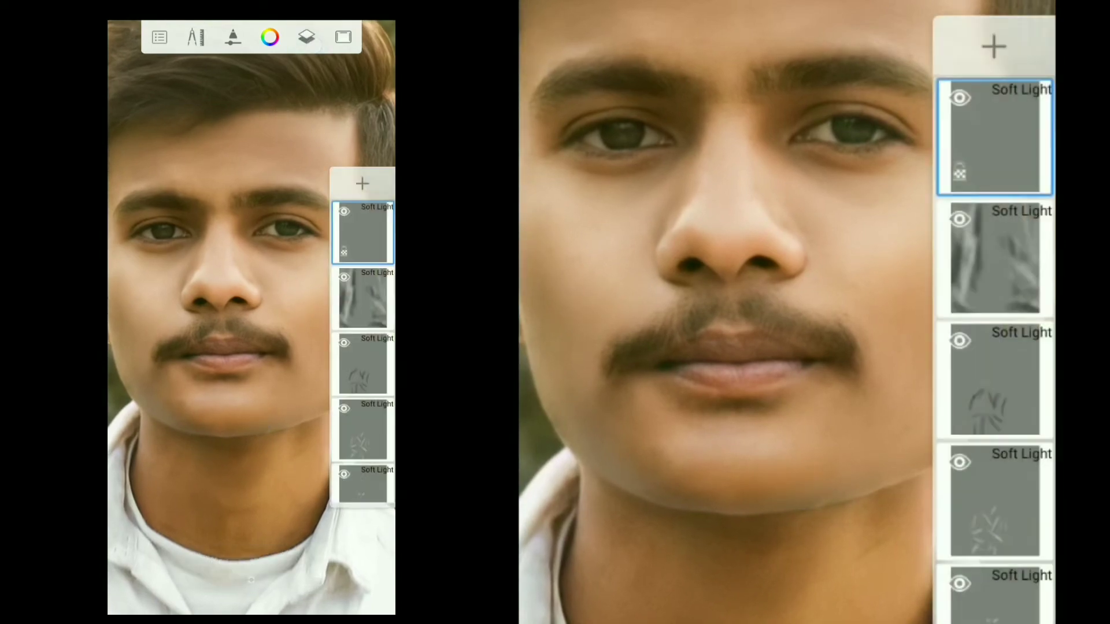
scroll(316, 312, down, 5)
scroll(315, 312, down, 3)
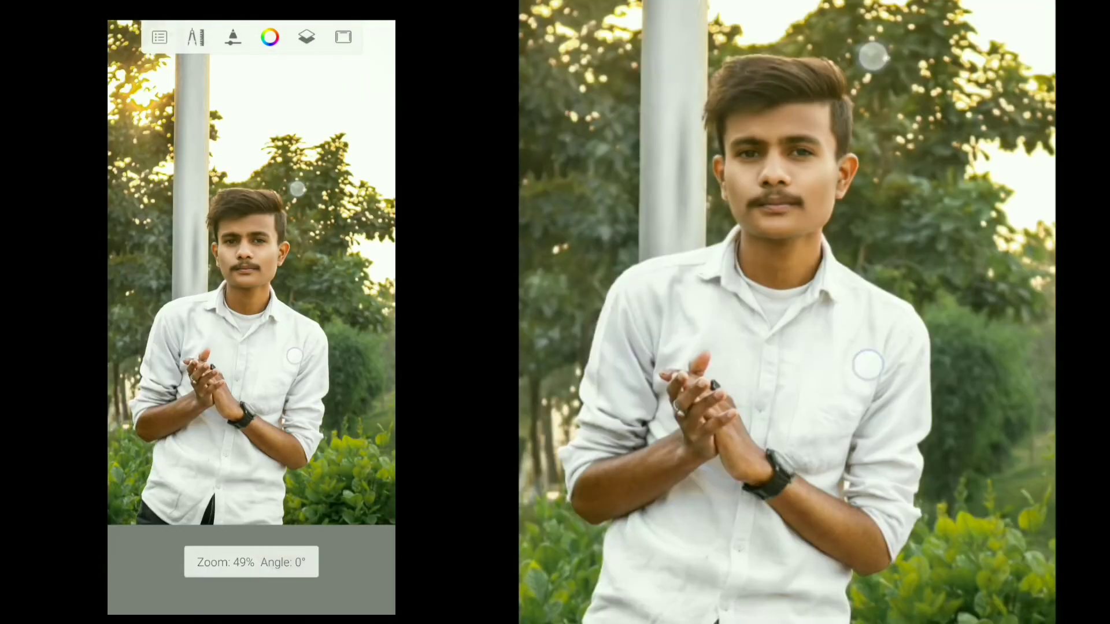
scroll(315, 312, down, 2)
scroll(315, 312, down, 2)
scroll(306, 309, down, 1)
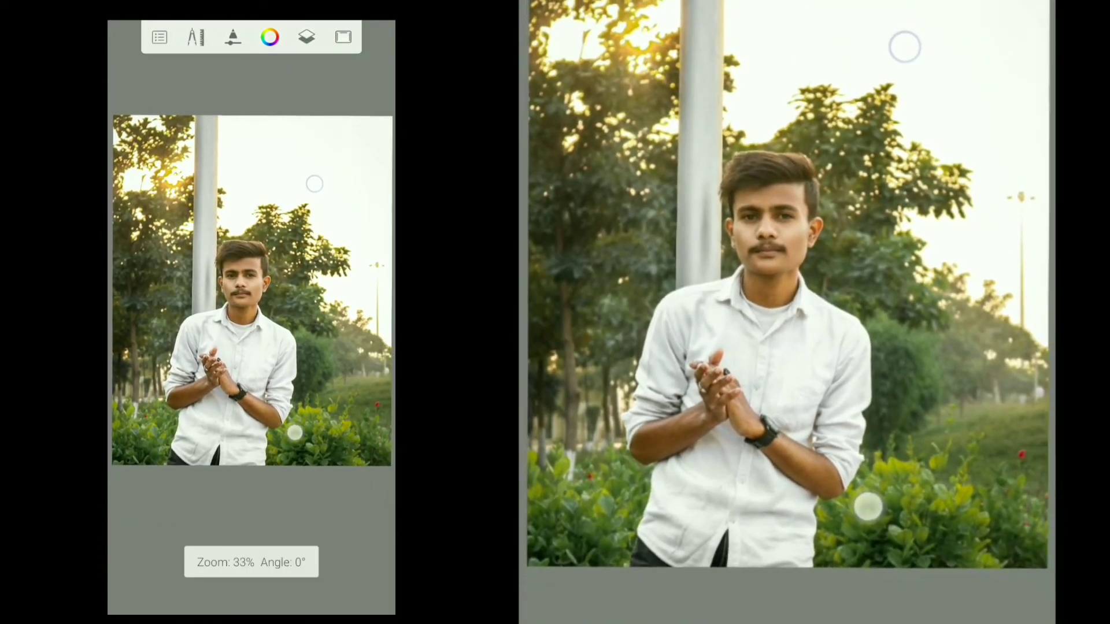
scroll(299, 306, down, 1)
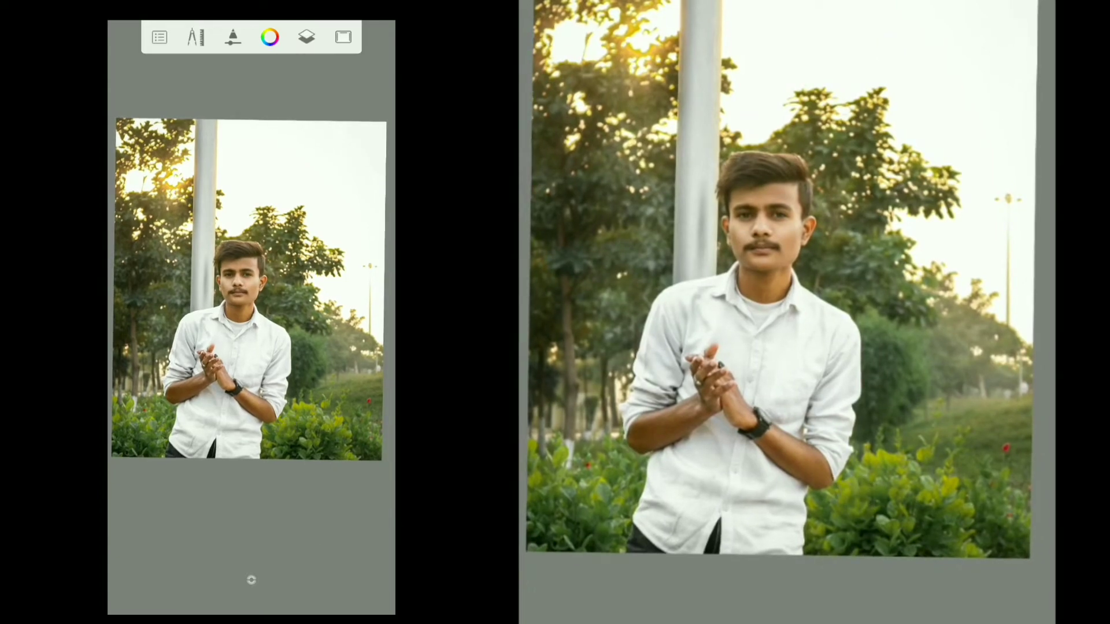
- Add a new top layer and set the colour to neutral grey (S 0, L about 50)
click(306, 37)
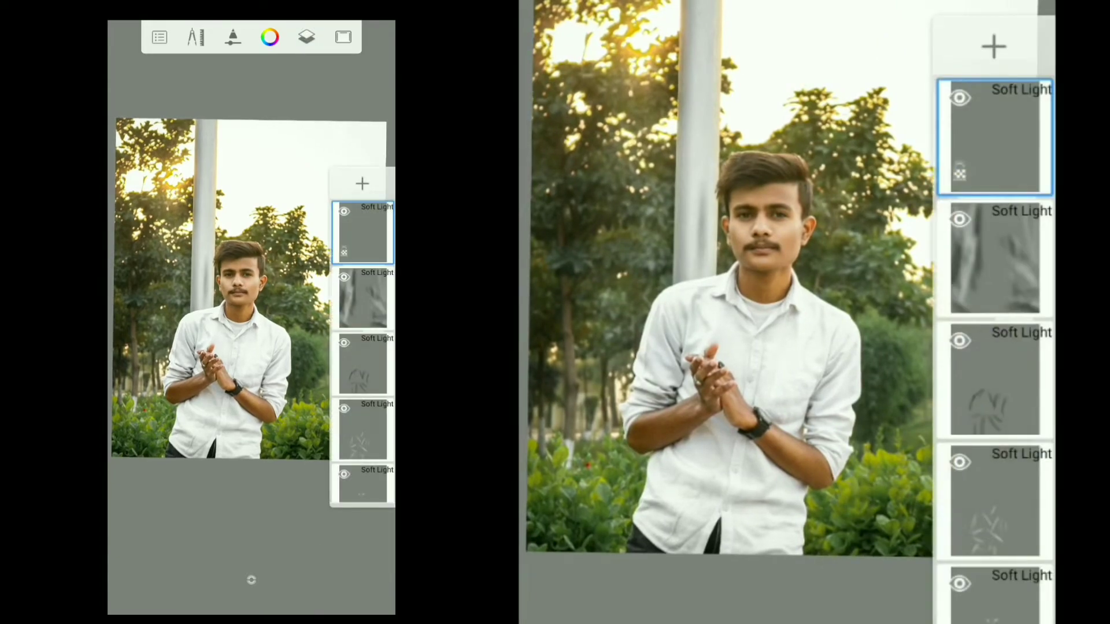
click(362, 183)
click(270, 37)
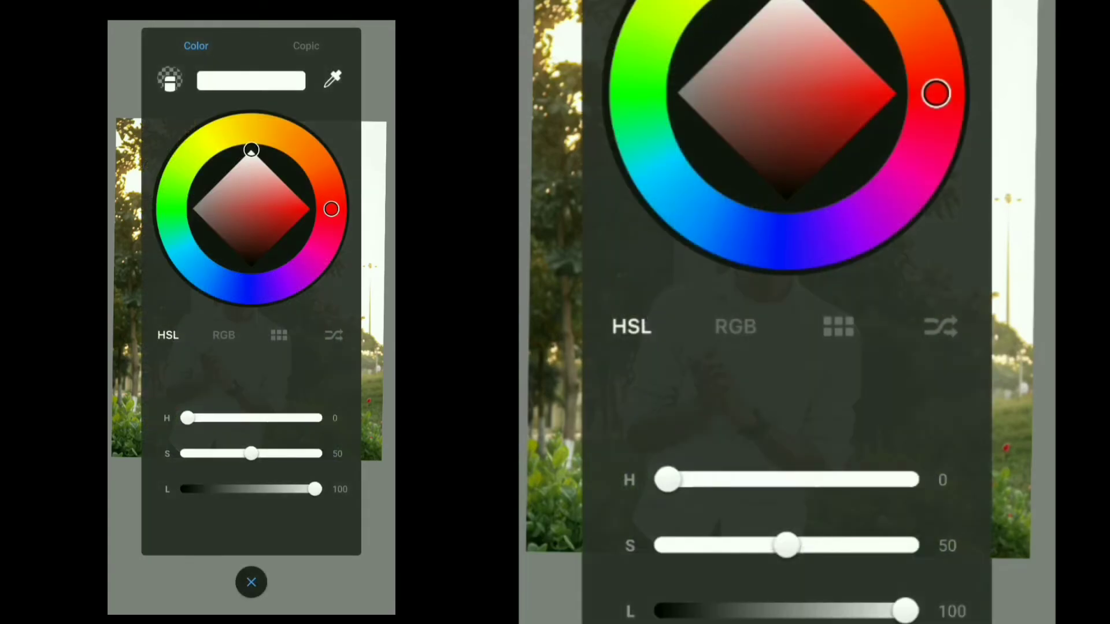
drag(250, 454, 187, 454)
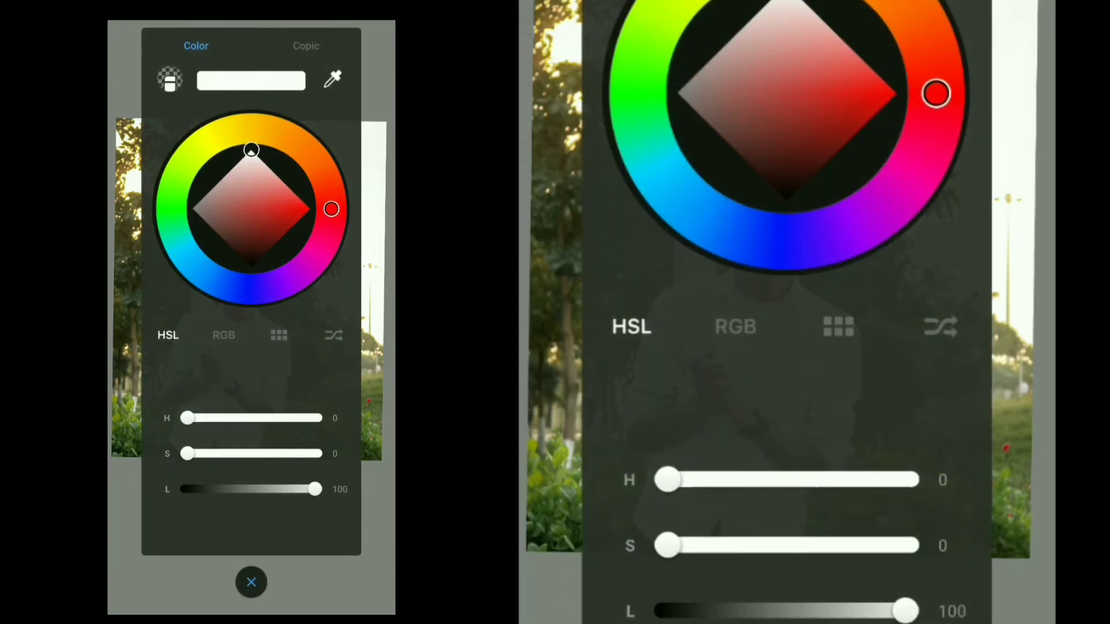
drag(315, 489, 258, 489)
click(233, 37)
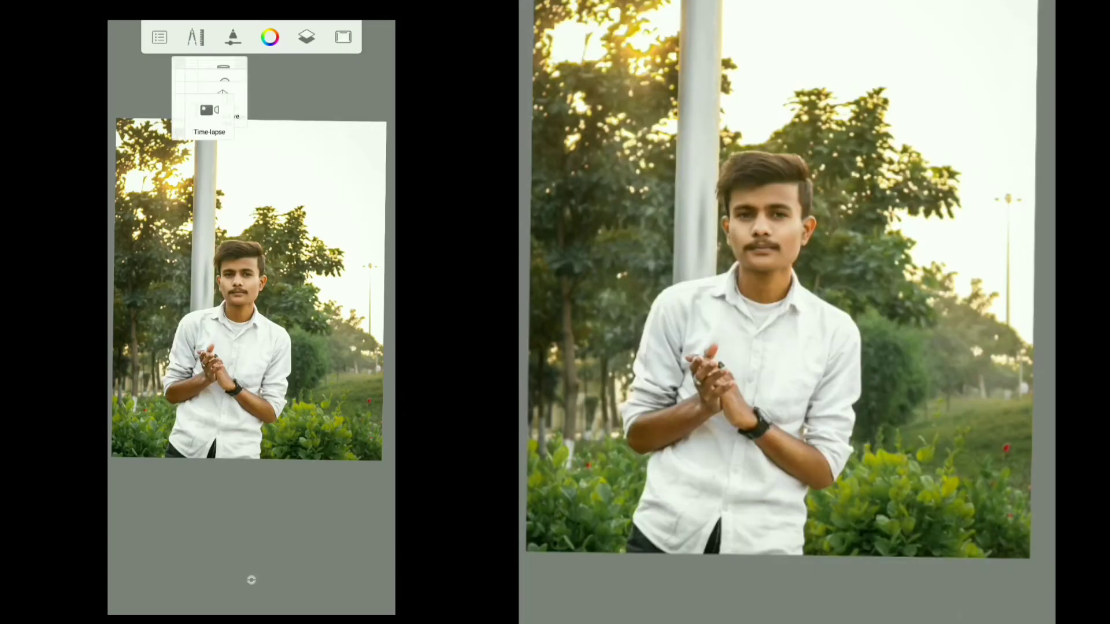
- Fill the new layer with the grey and set its blend mode to Soft Light
click(220, 113)
click(344, 75)
click(307, 37)
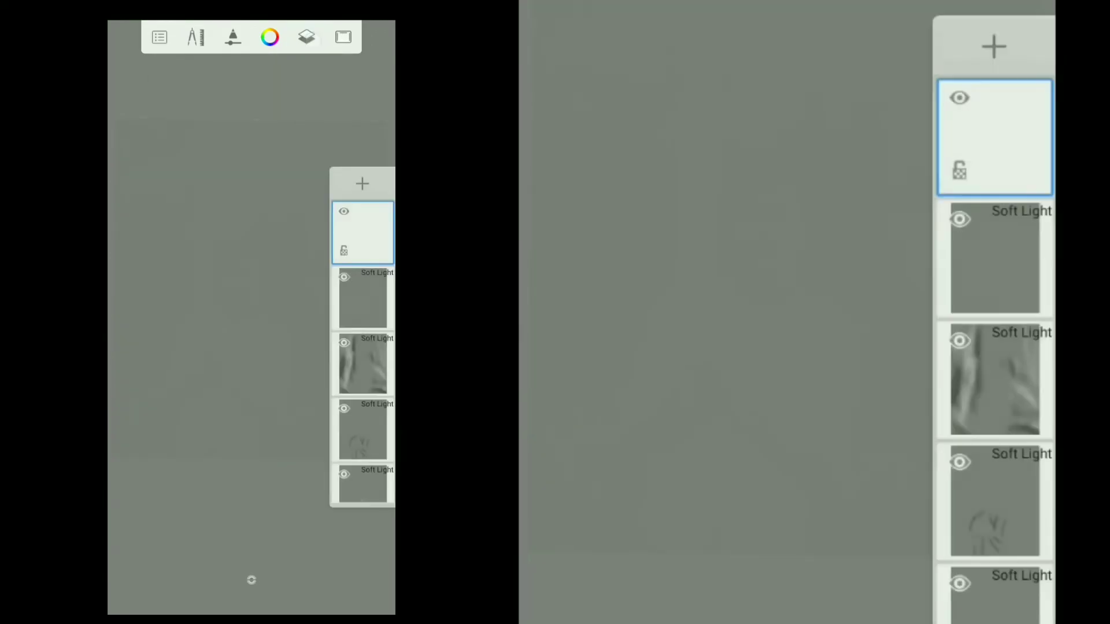
click(371, 235)
click(324, 297)
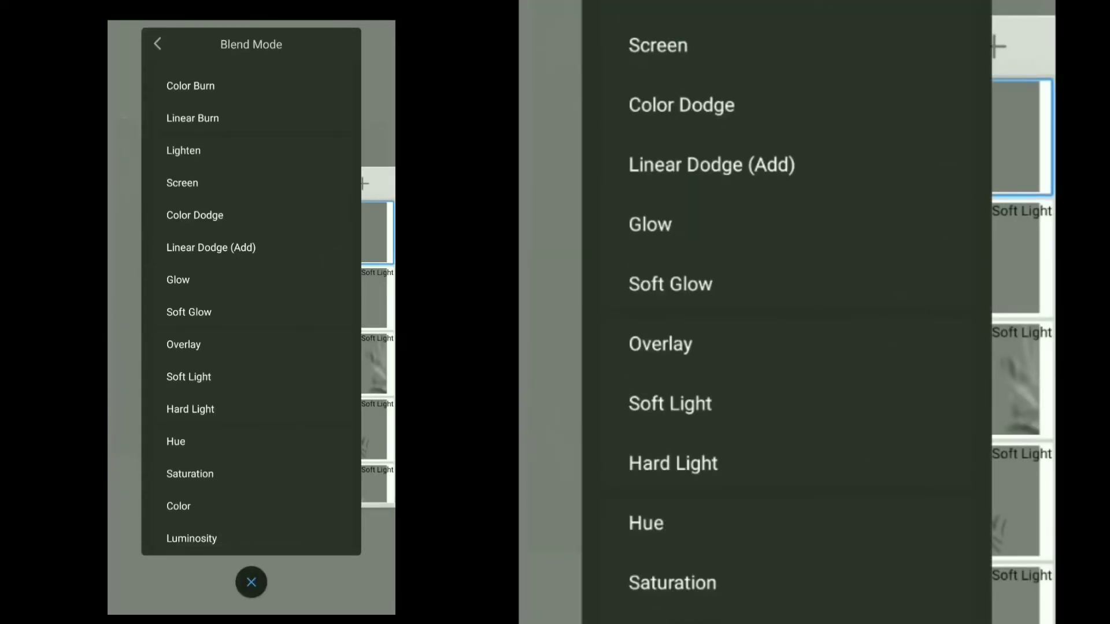
click(287, 376)
click(306, 37)
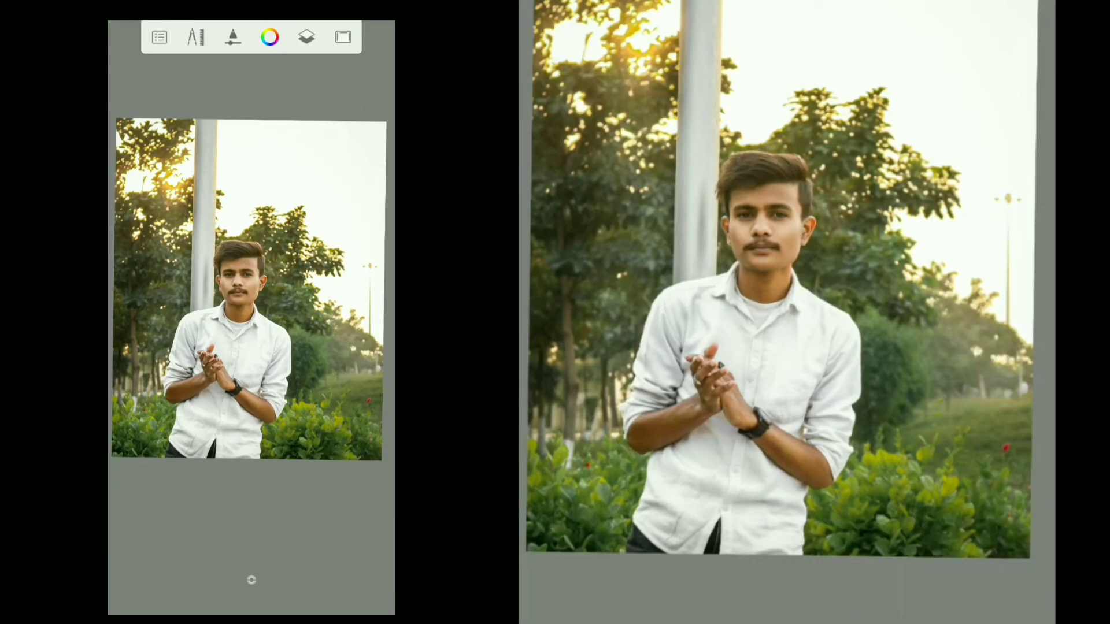
- Change the painting colour from white to black and show the layers list
click(270, 37)
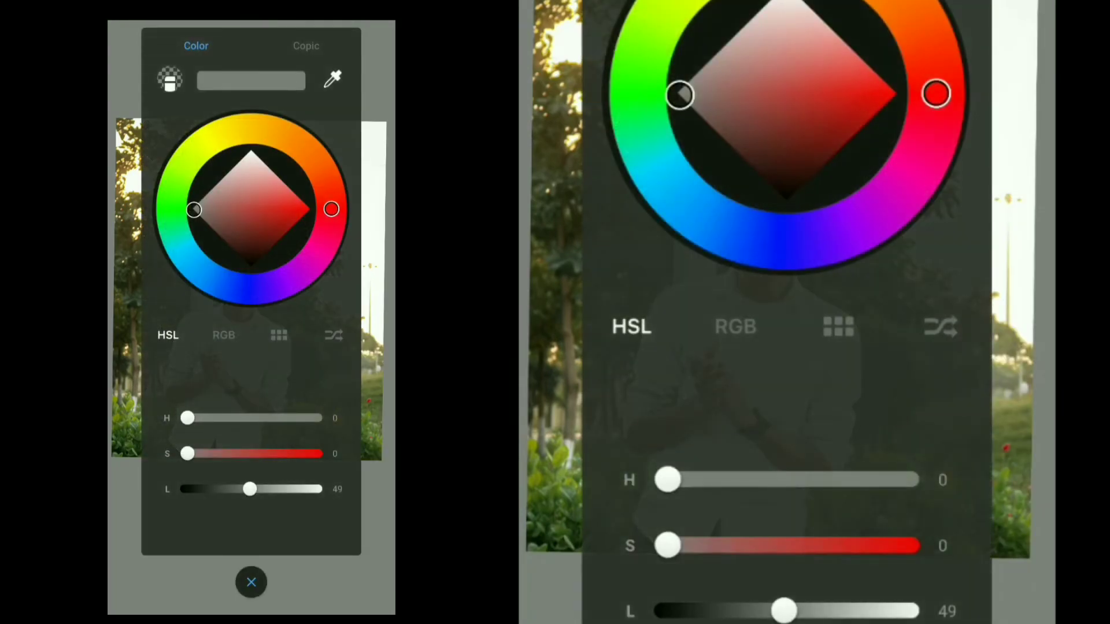
drag(251, 488, 317, 488)
click(270, 37)
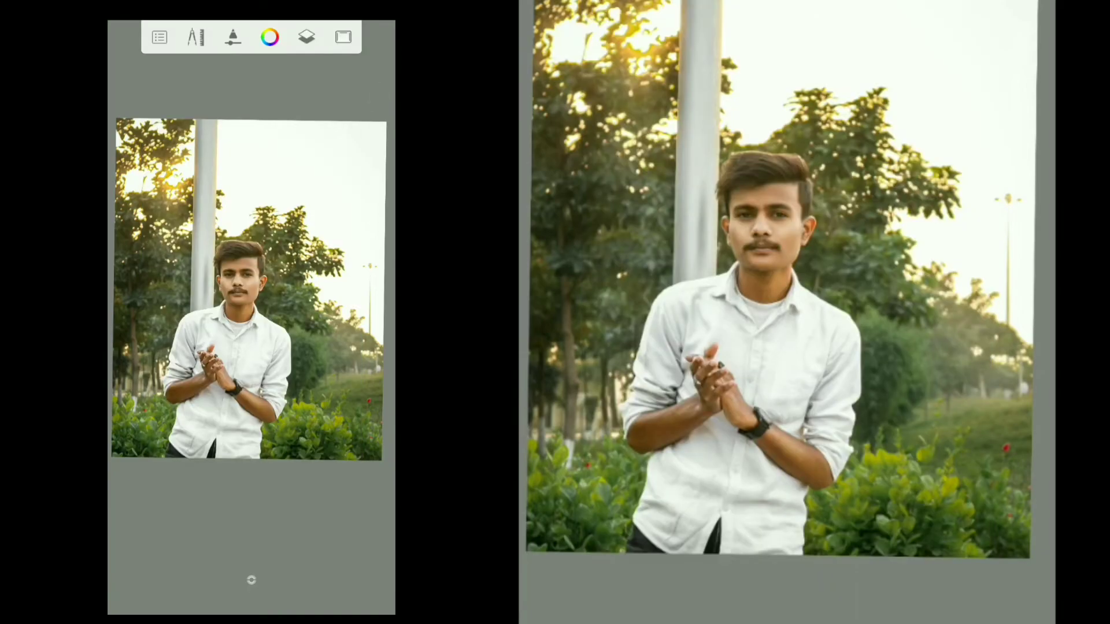
click(270, 37)
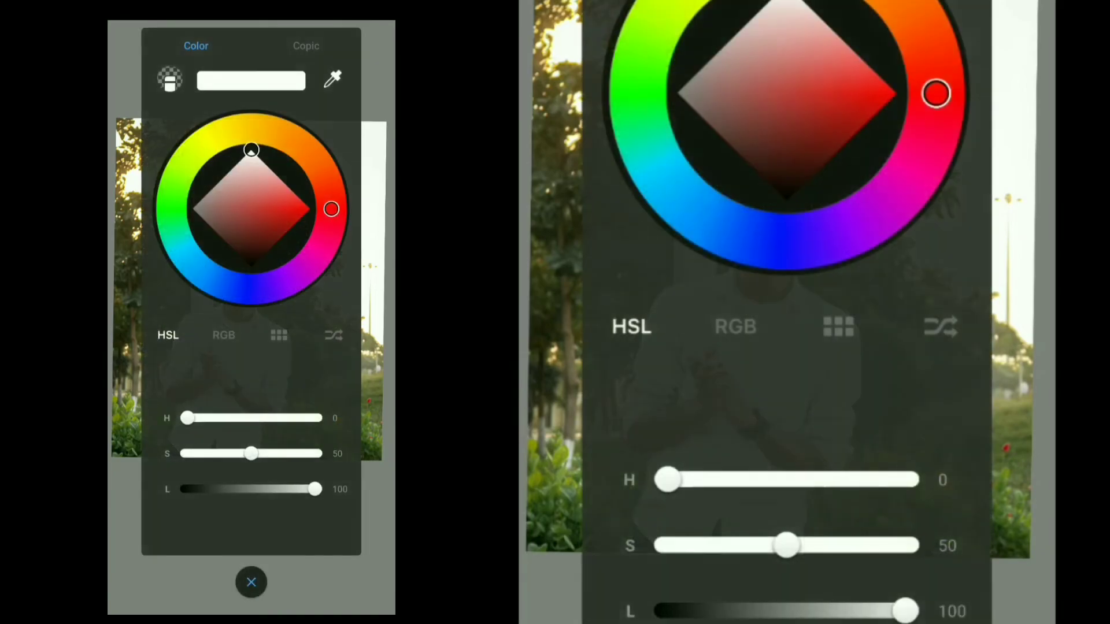
mouse_move(250, 168)
mouse_down()
mouse_move(260, 206)
mouse_move(233, 337)
mouse_up()
click(270, 37)
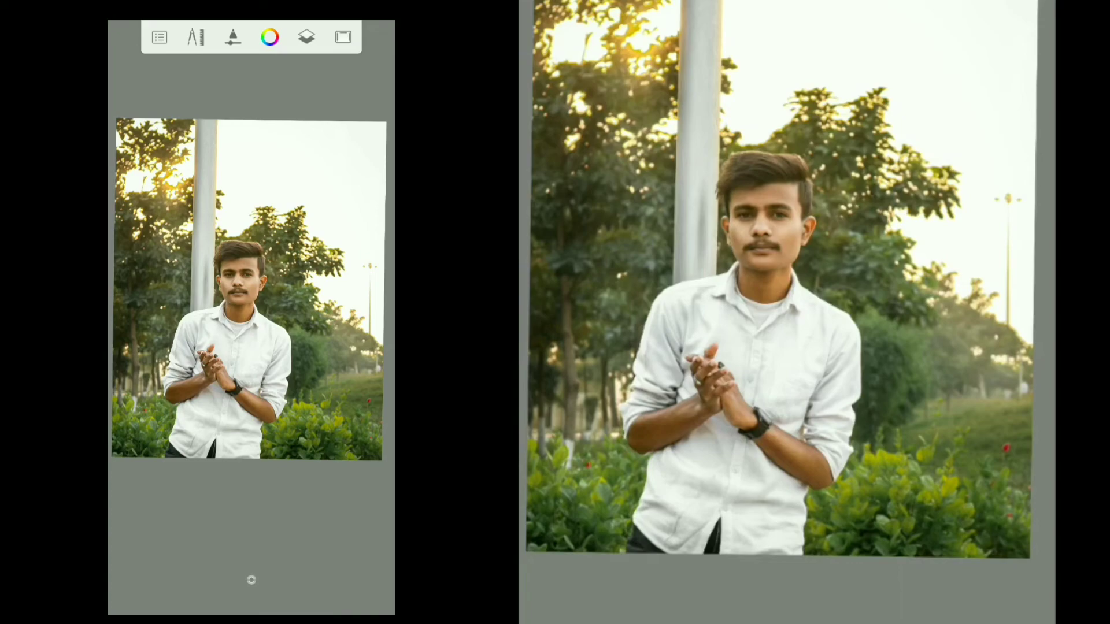
click(307, 37)
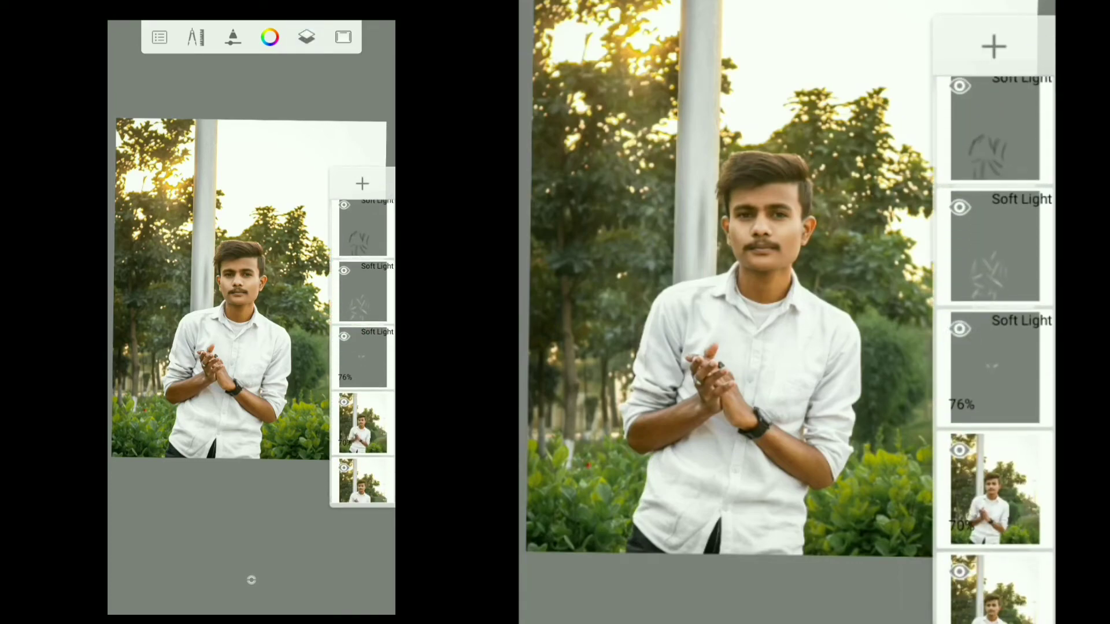
- Select the lower Soft Light layer holding the broad strokes and close the layers list
drag(1016, 218, 1008, 406)
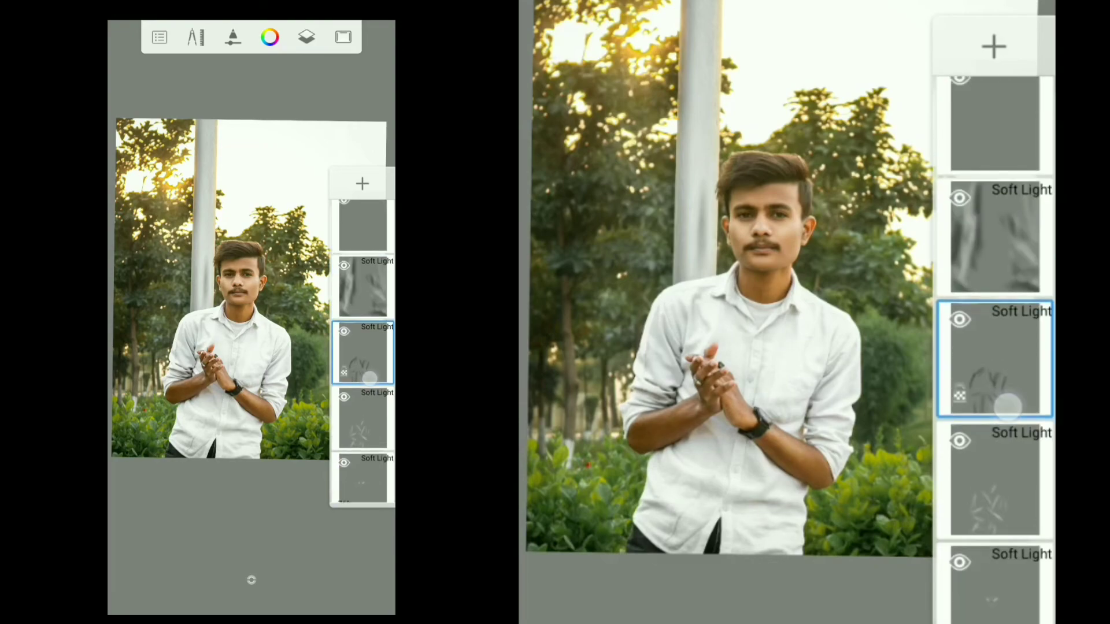
click(994, 237)
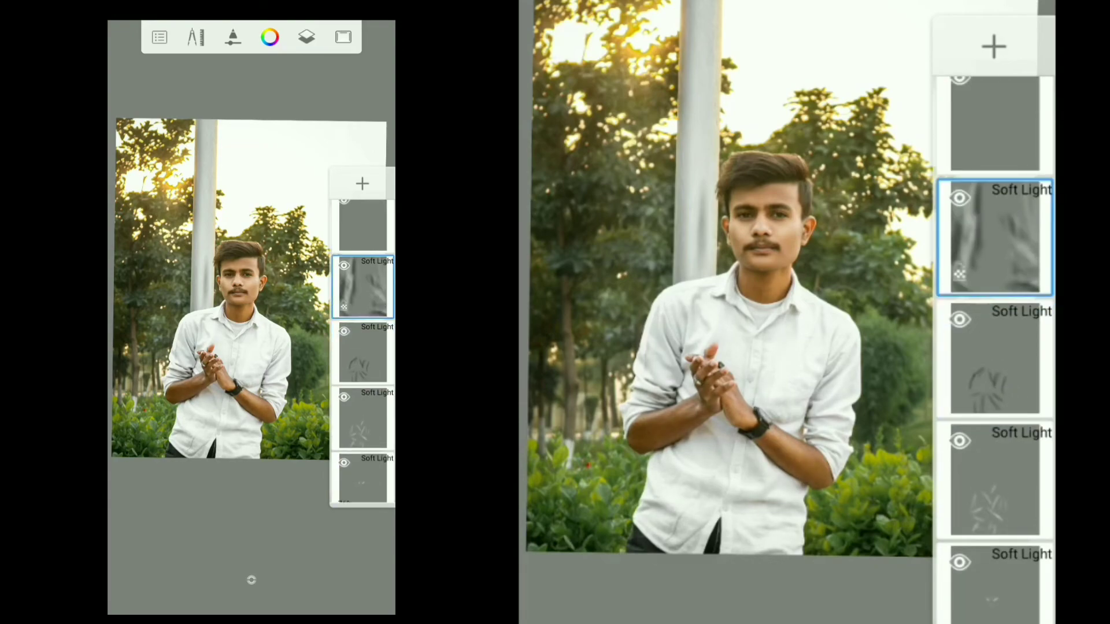
click(307, 37)
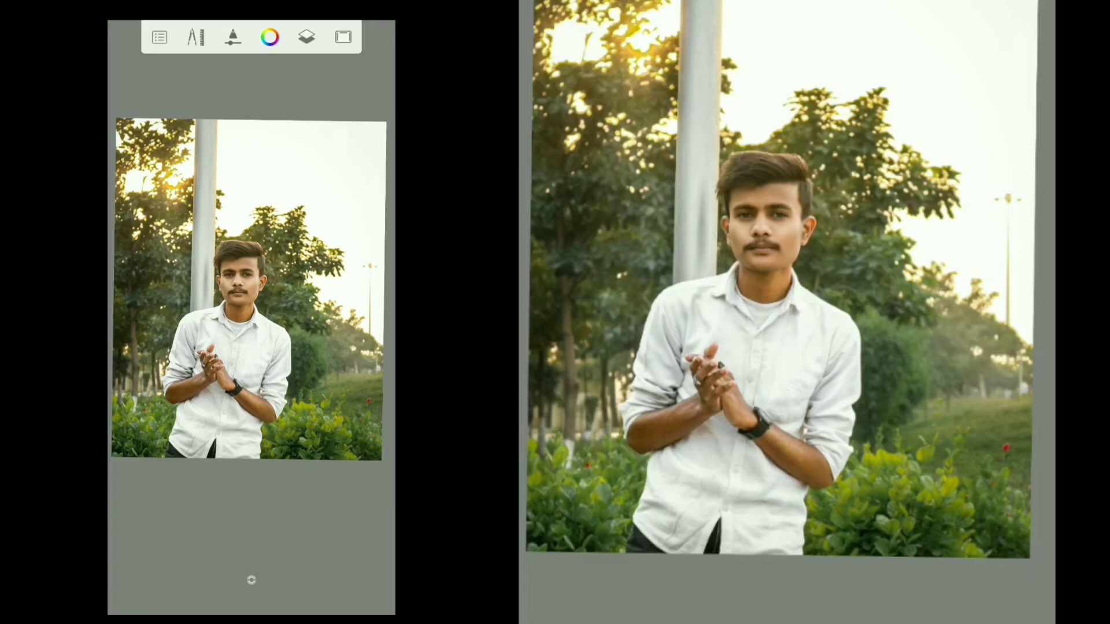